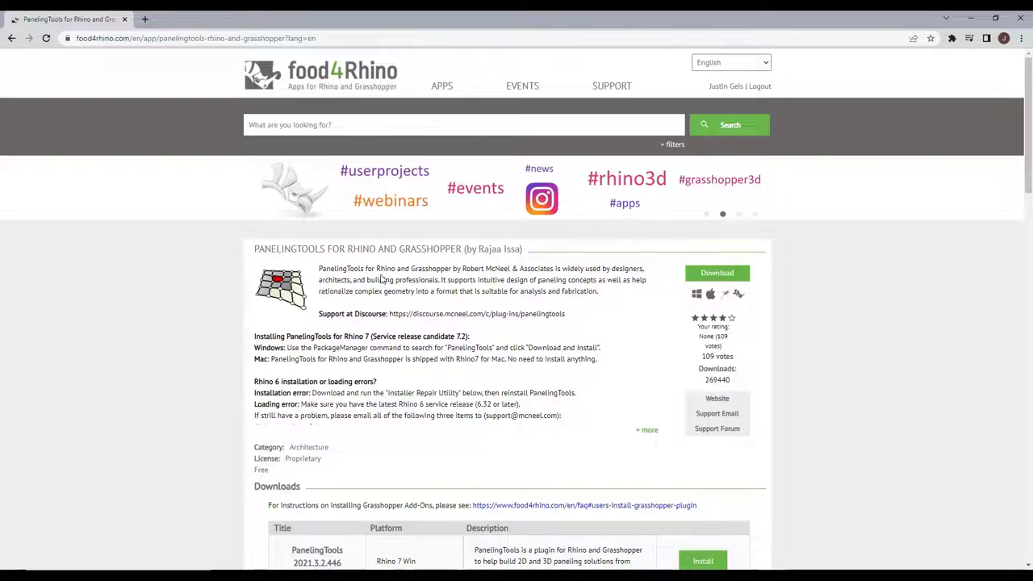
Review the PanelingTools page's installation notes and downloads table, and switch to Rhino.
scroll(376, 218, "down", 1)
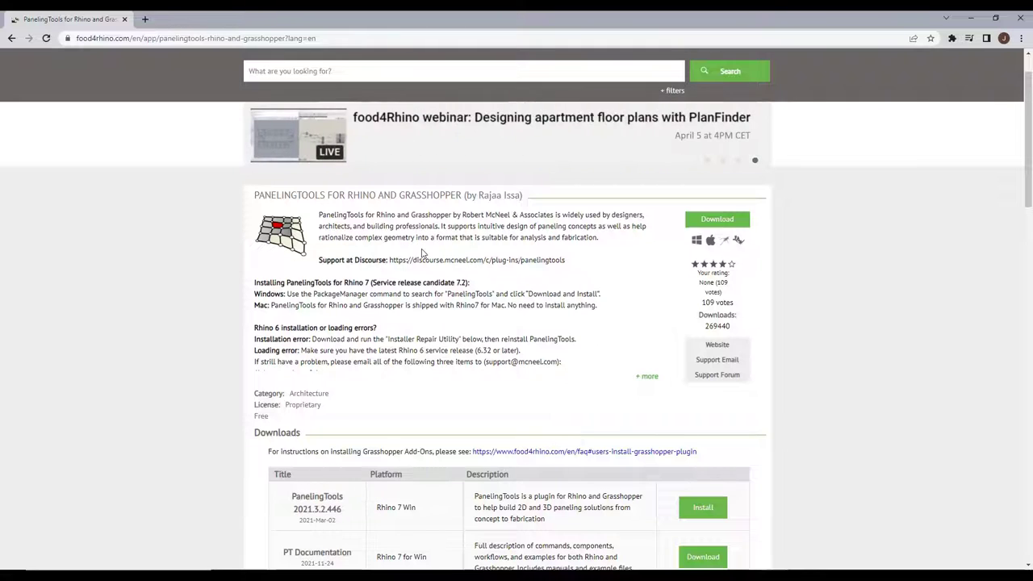
scroll(425, 252, "down", 2)
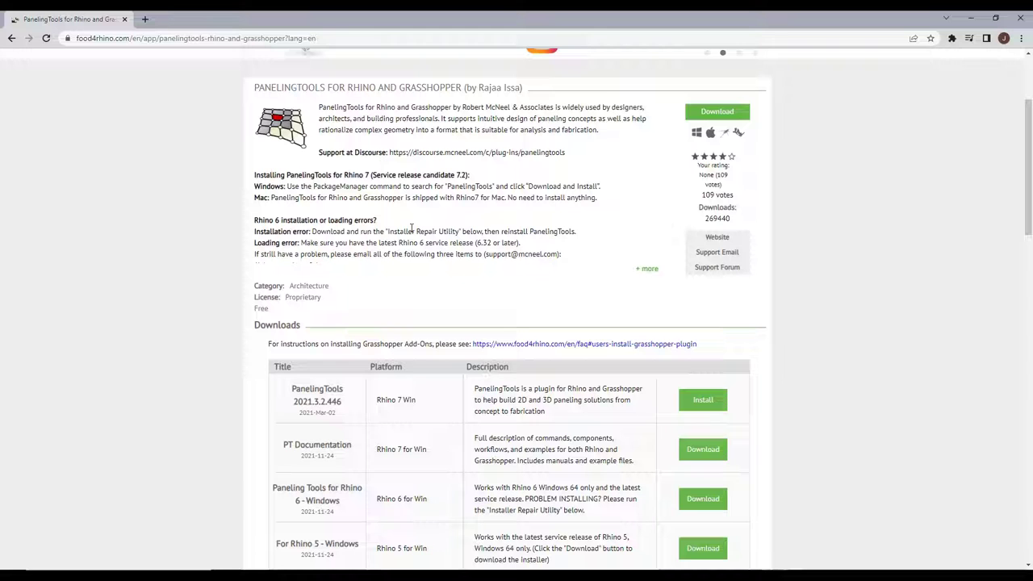
left_click(971, 17)
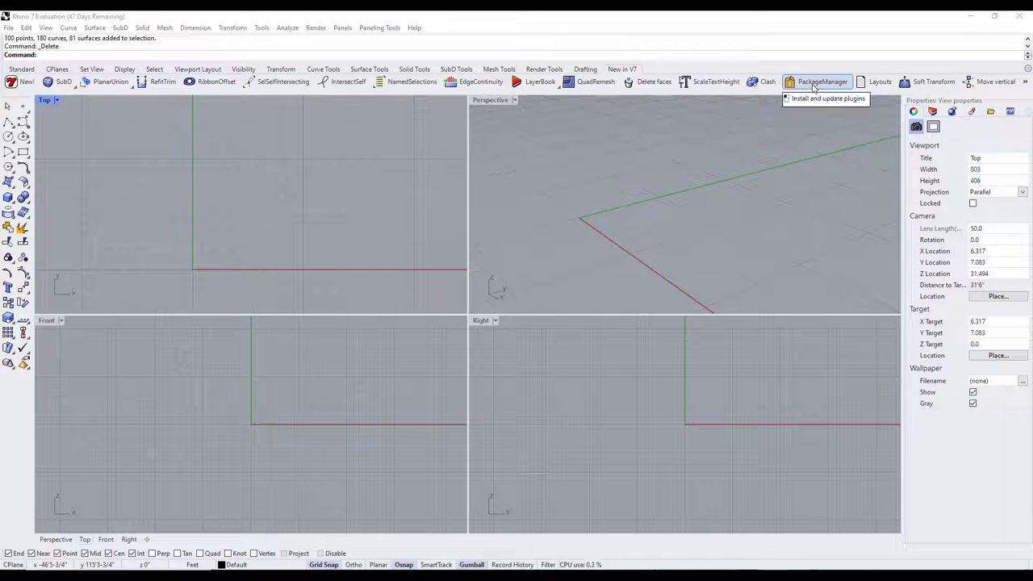
Look up the PanelingTools plug-in in the Package Manager by searching for "paneling", view its details, and close without changes.
type("PackageManager")
key("Return")
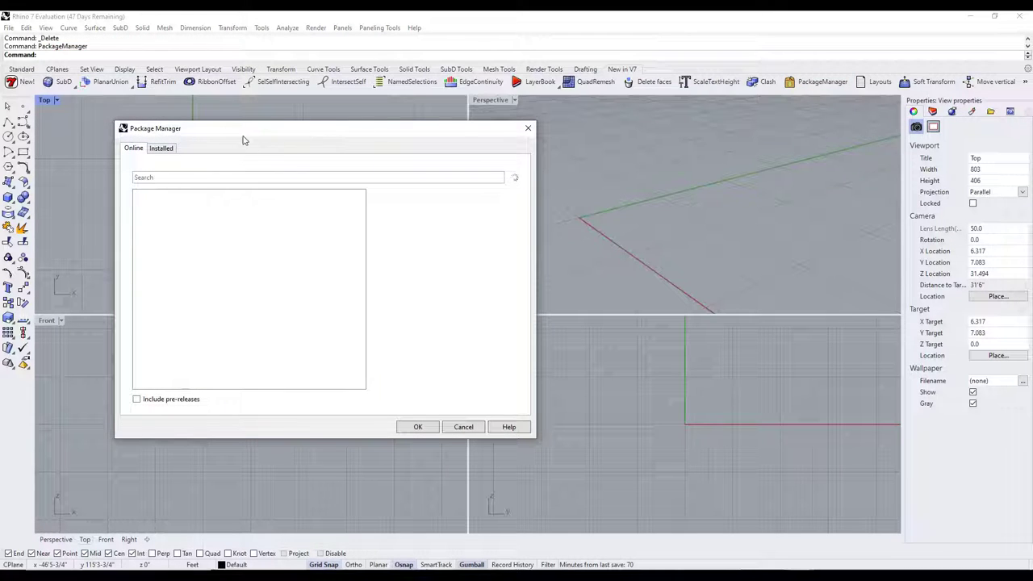
left_click(149, 177)
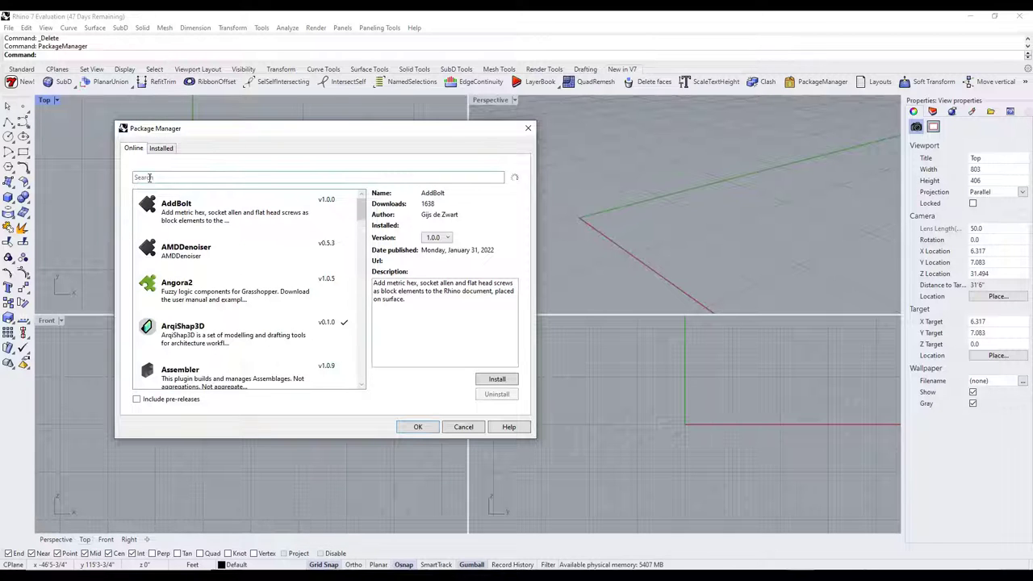
type("pane")
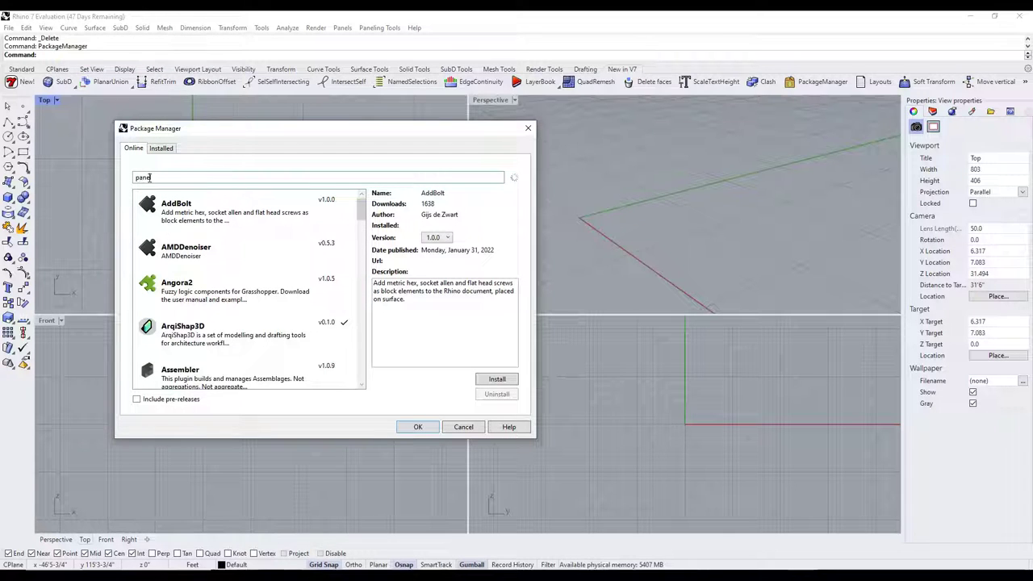
type("ling")
left_click(192, 210)
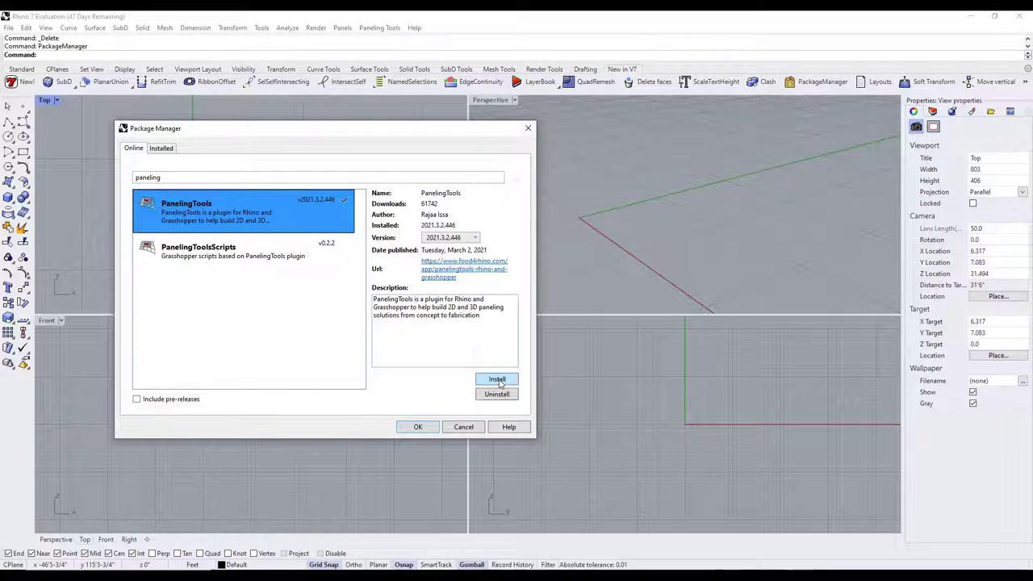
left_click(462, 427)
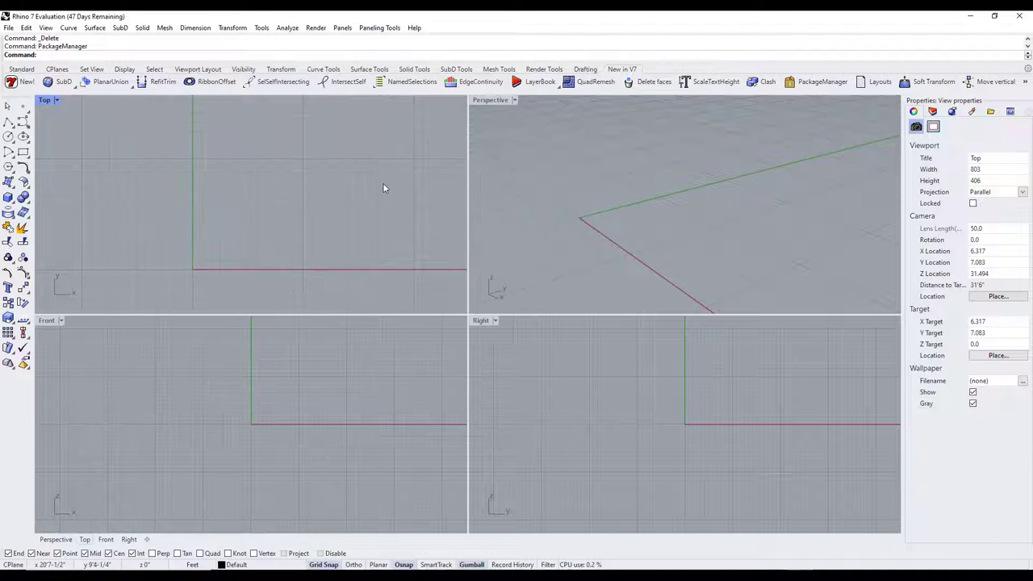
left_click(376, 29)
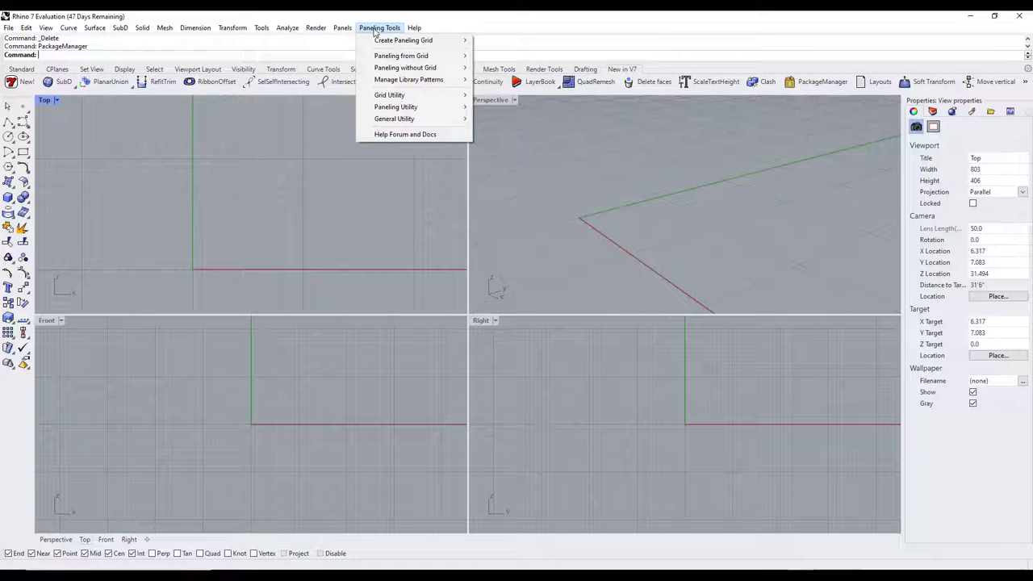
mouse_move(409, 58)
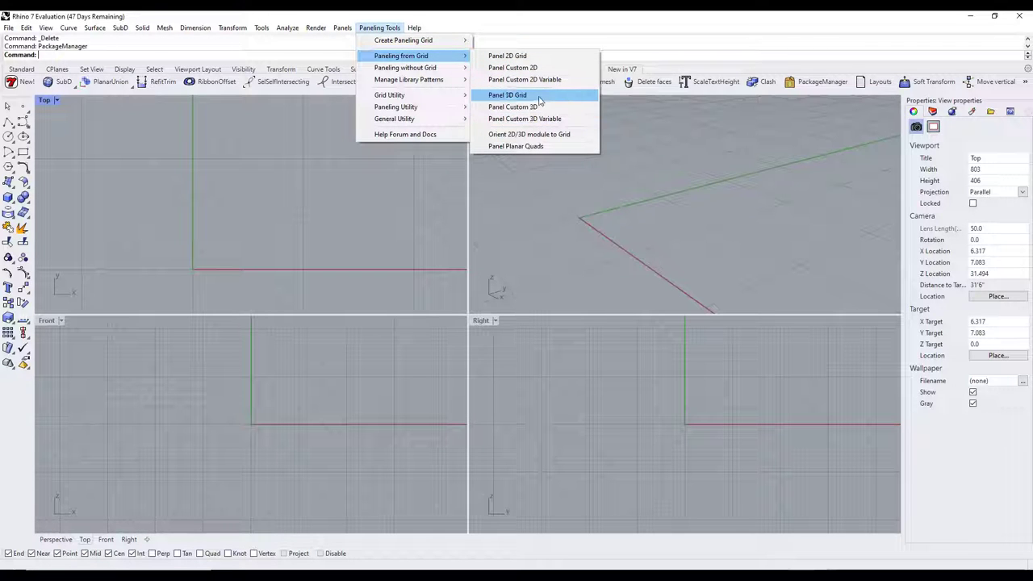
mouse_move(429, 42)
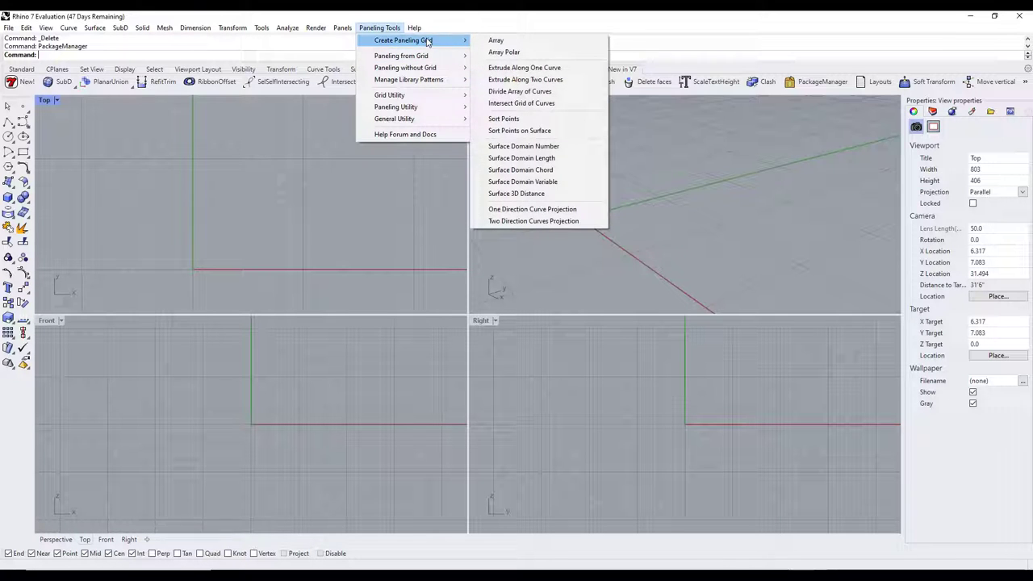
left_click(492, 18)
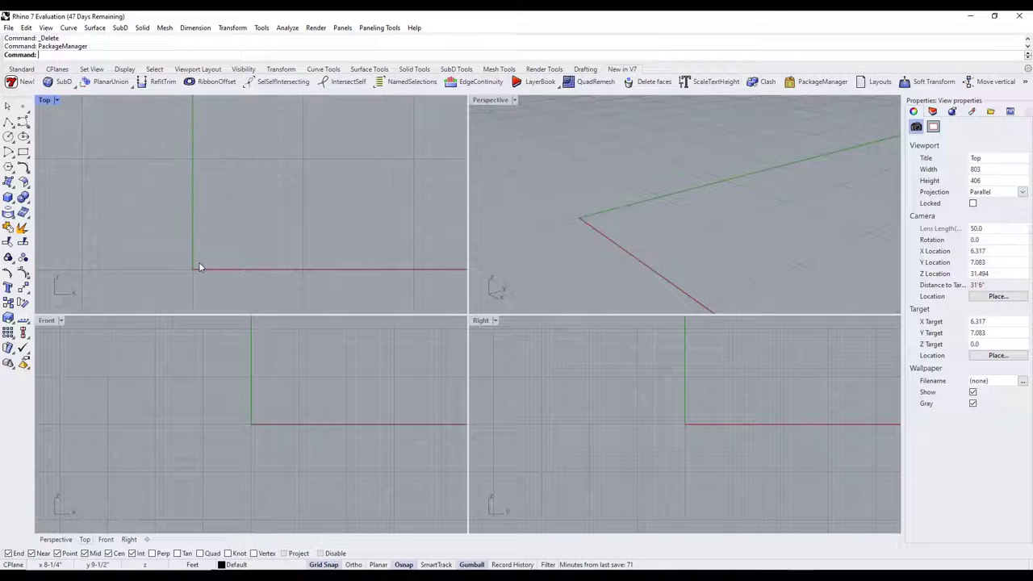
right_click_drag(199, 264, 201, 263)
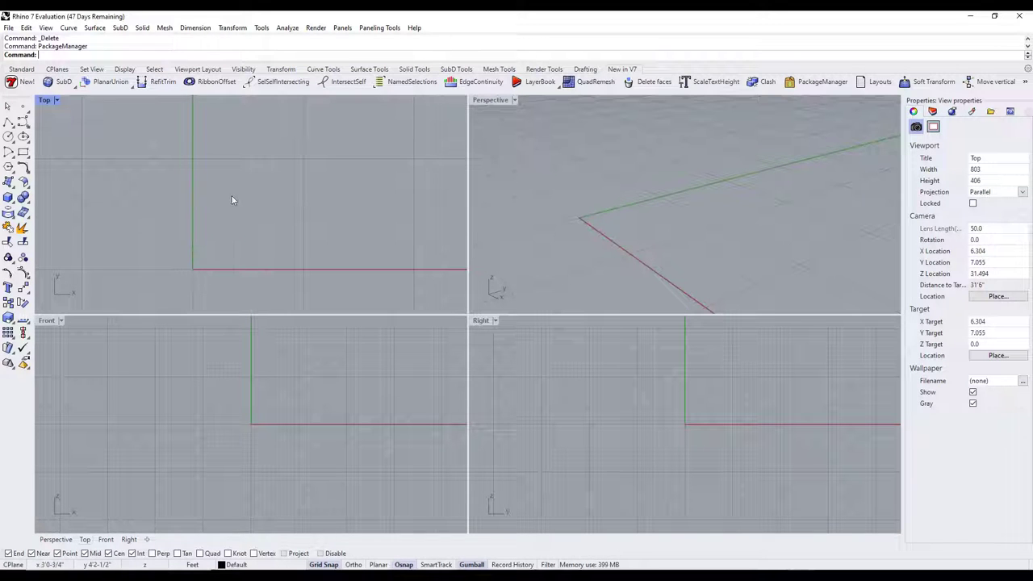
Start an Array paneling grid with its base point at the origin in the Top view.
left_click(381, 28)
mouse_move(383, 40)
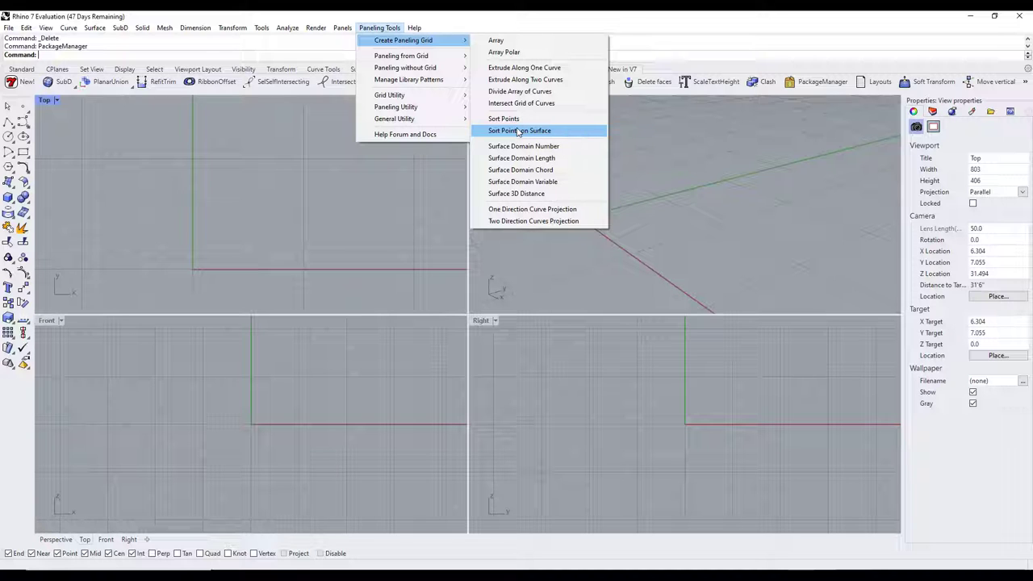
left_click(496, 40)
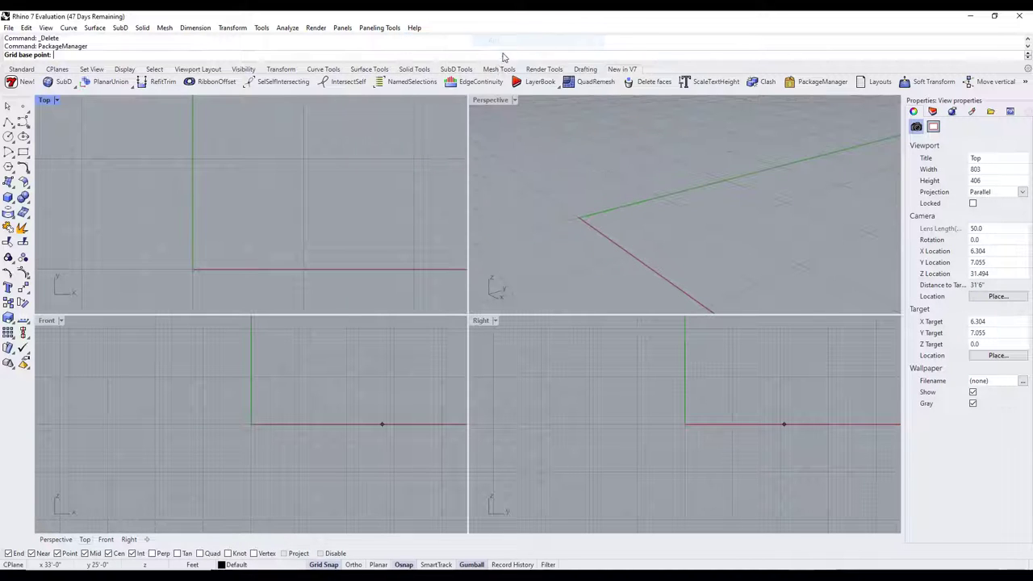
left_click(192, 269)
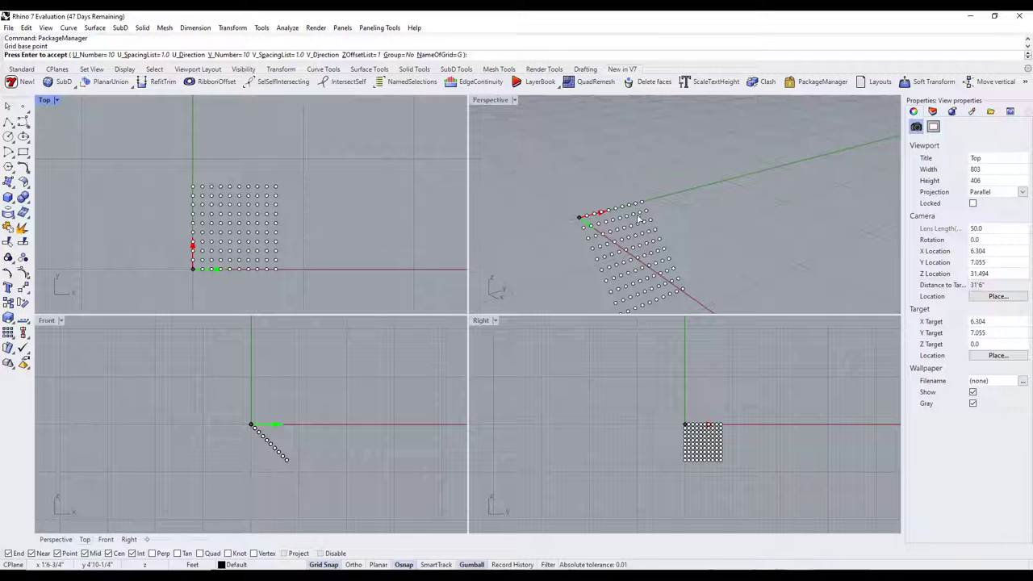
Set both the U number and the V number of the paneling grid to 5.
scroll(650, 210, "down", 2)
scroll(650, 210, "up", 2)
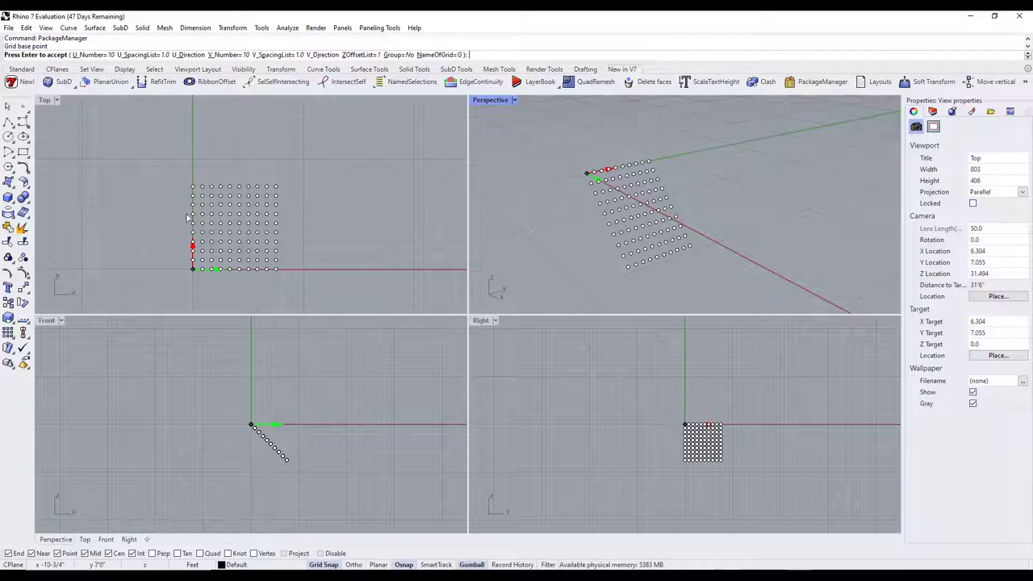
scroll(250, 270, "up", 1)
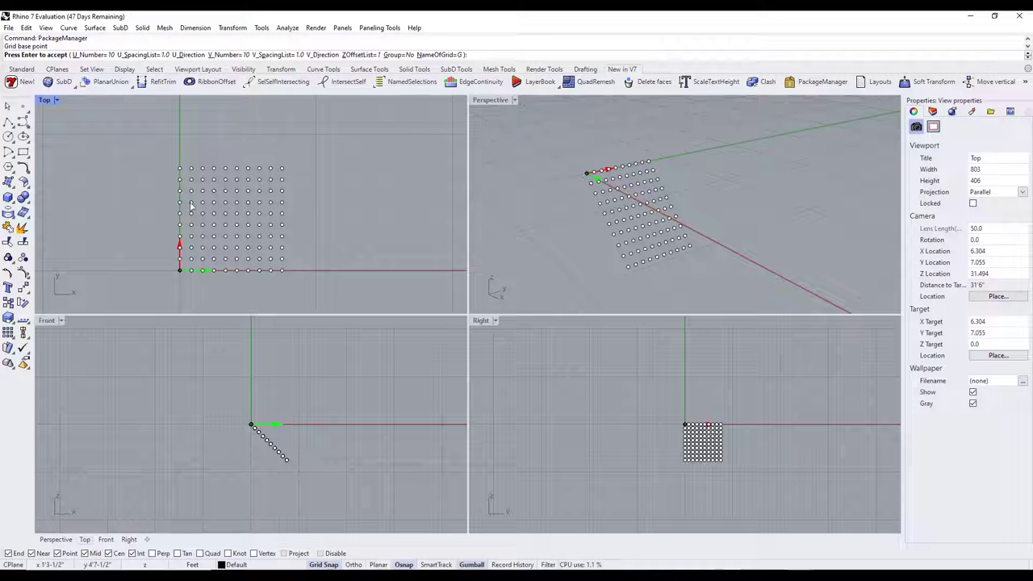
left_click(93, 55)
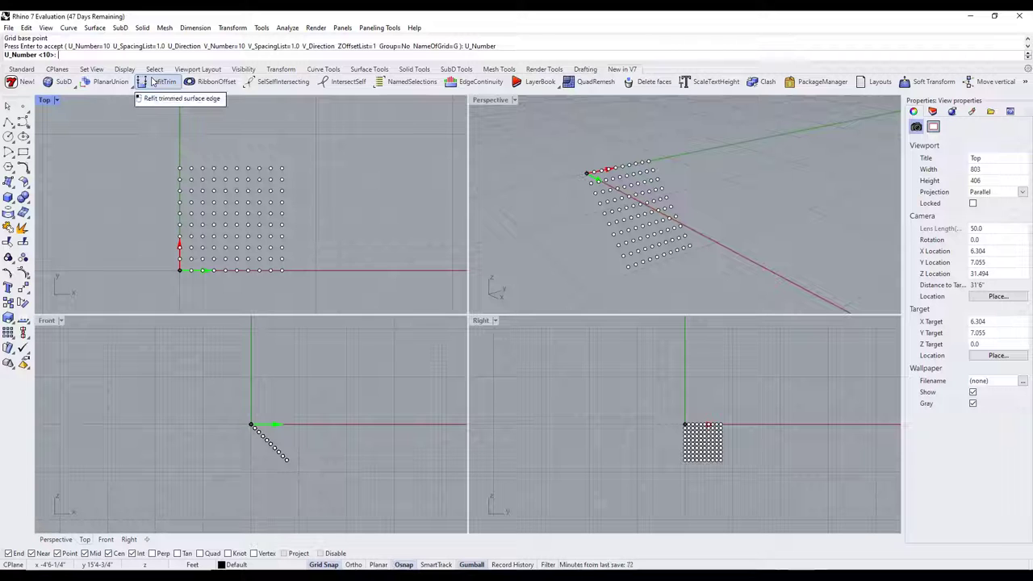
type("5")
key("Return")
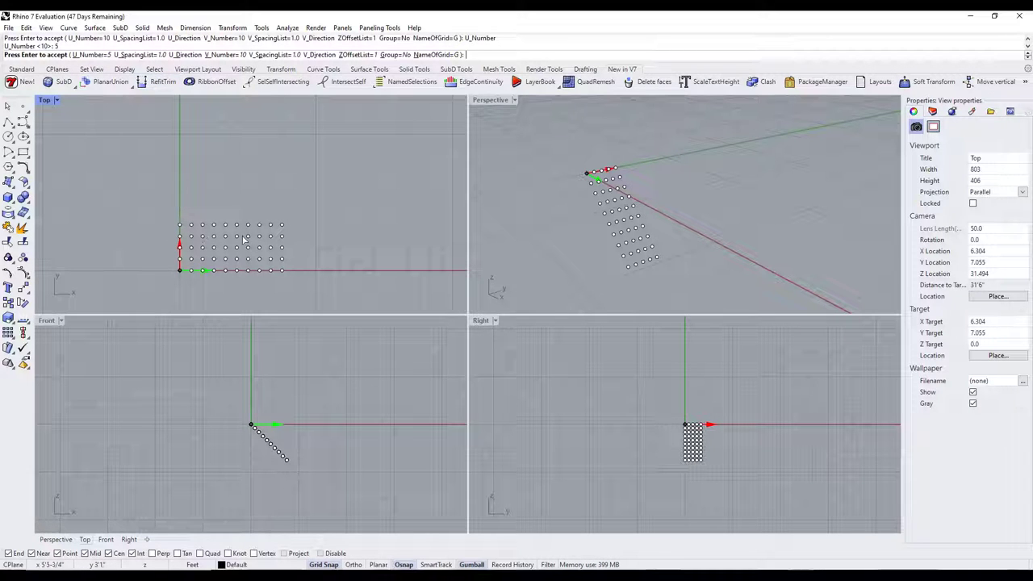
left_click(186, 54)
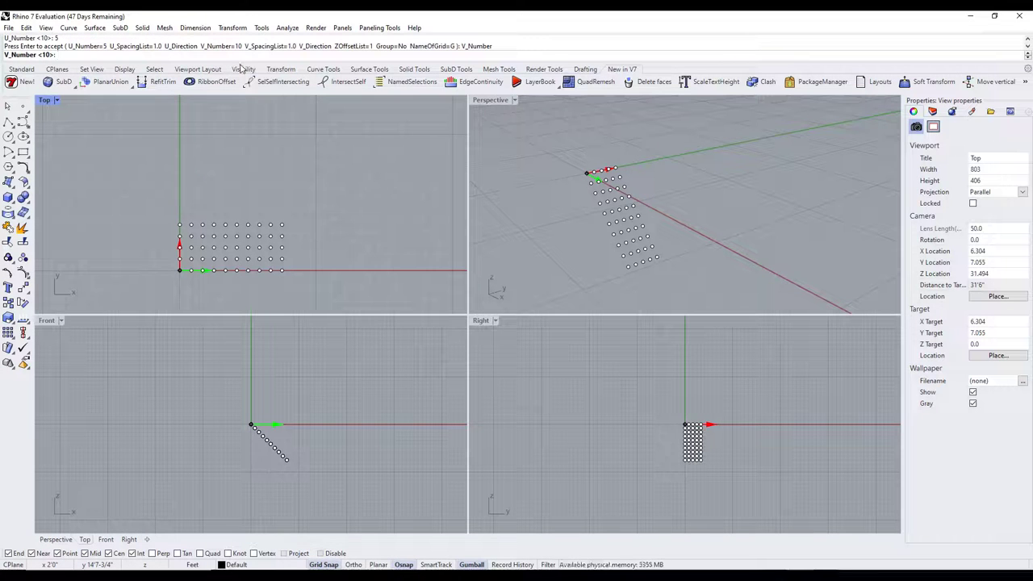
type("5")
key("Return")
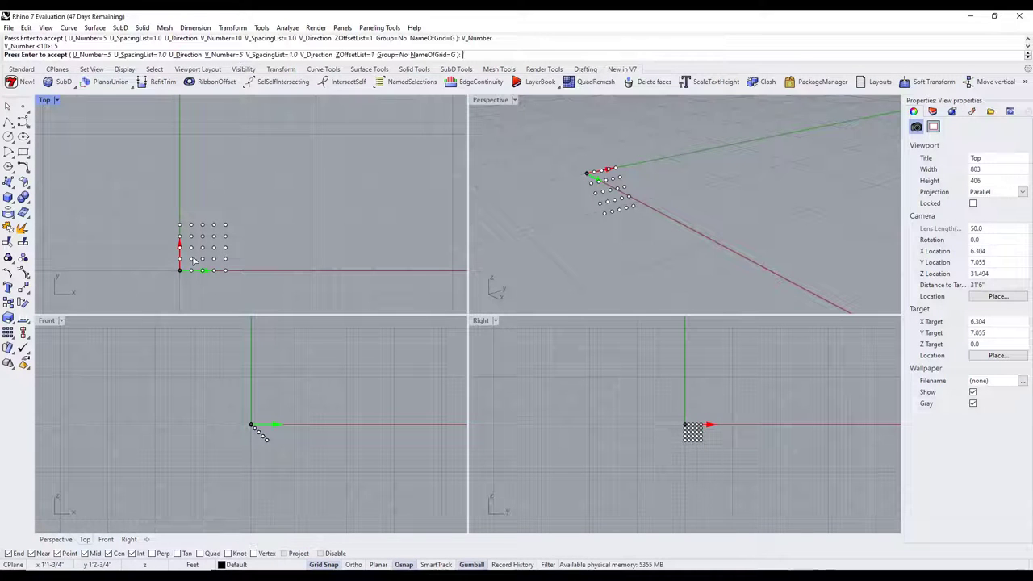
Set the paneling grid's U number and V number back to 10 each.
left_click(96, 54)
type("10")
key("Return")
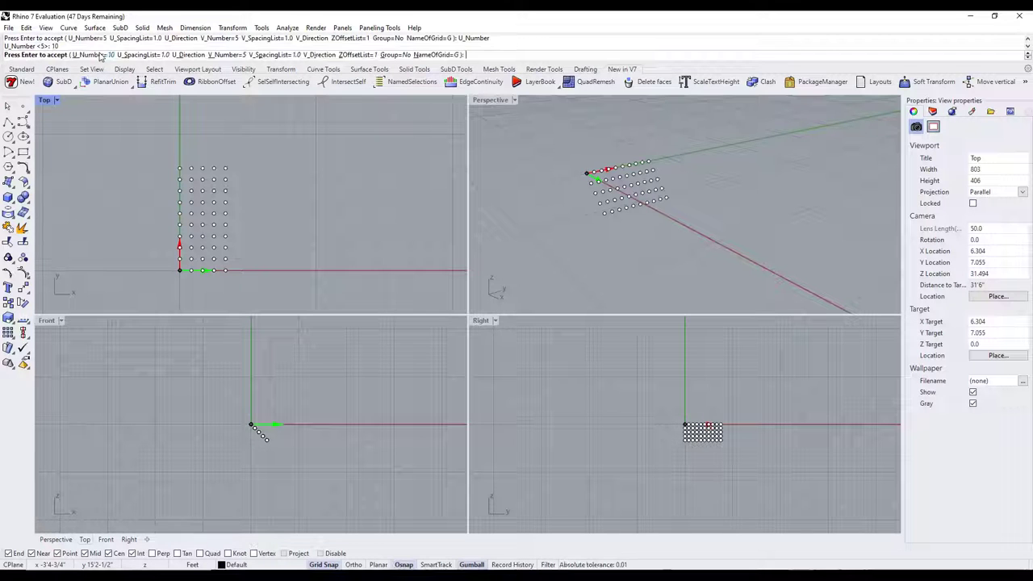
left_click(232, 55)
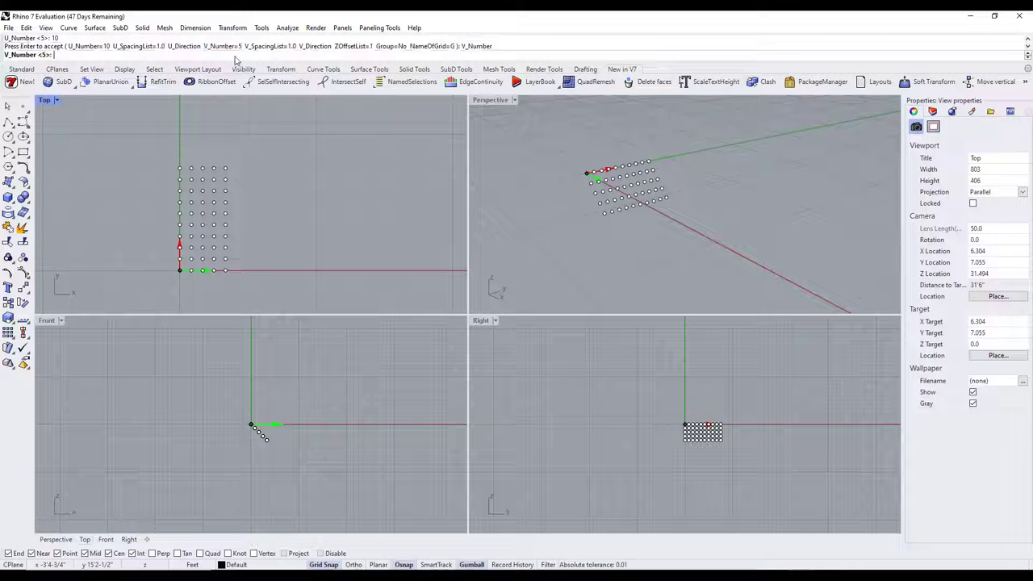
type("10")
key("Return")
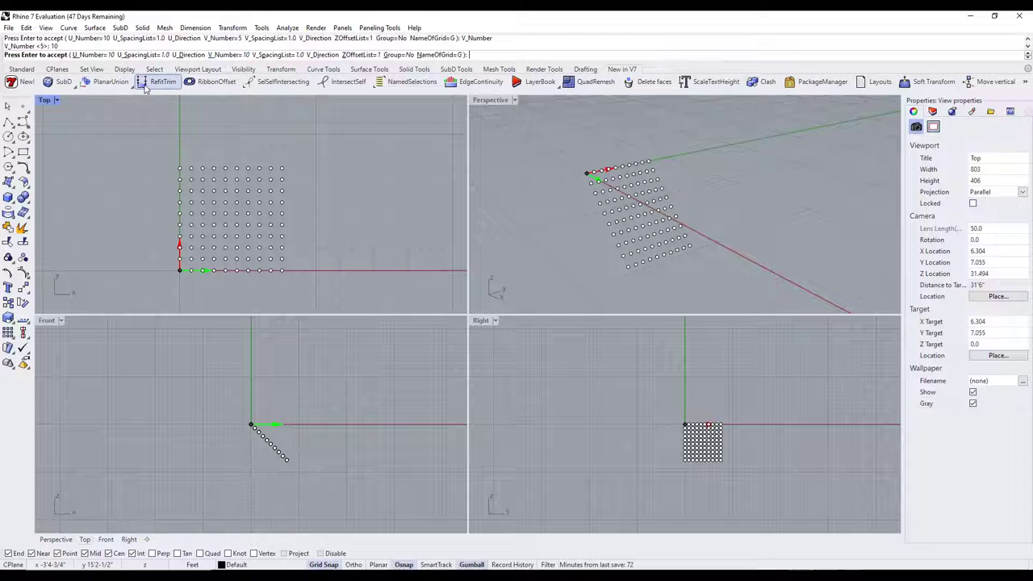
Try a U spacing of 1.5 for the grid points, and set the U spacing back to 1.
left_click(137, 56)
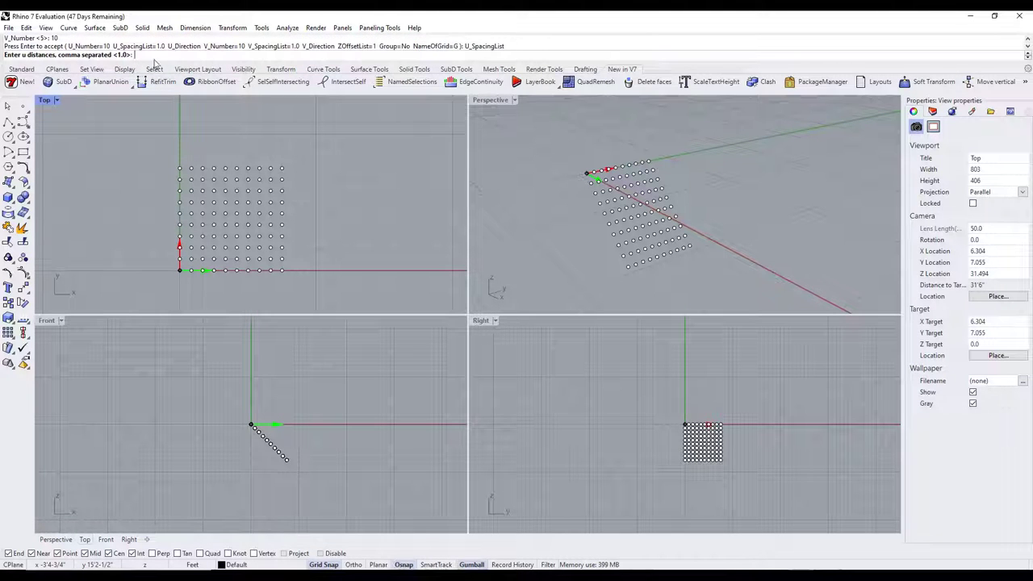
type("1")
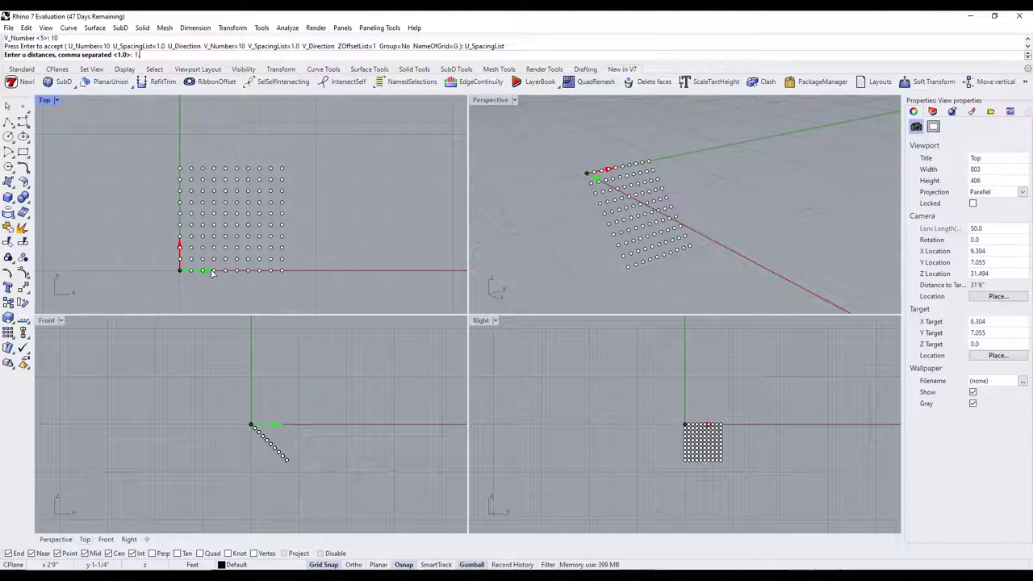
type(".5")
key("Return")
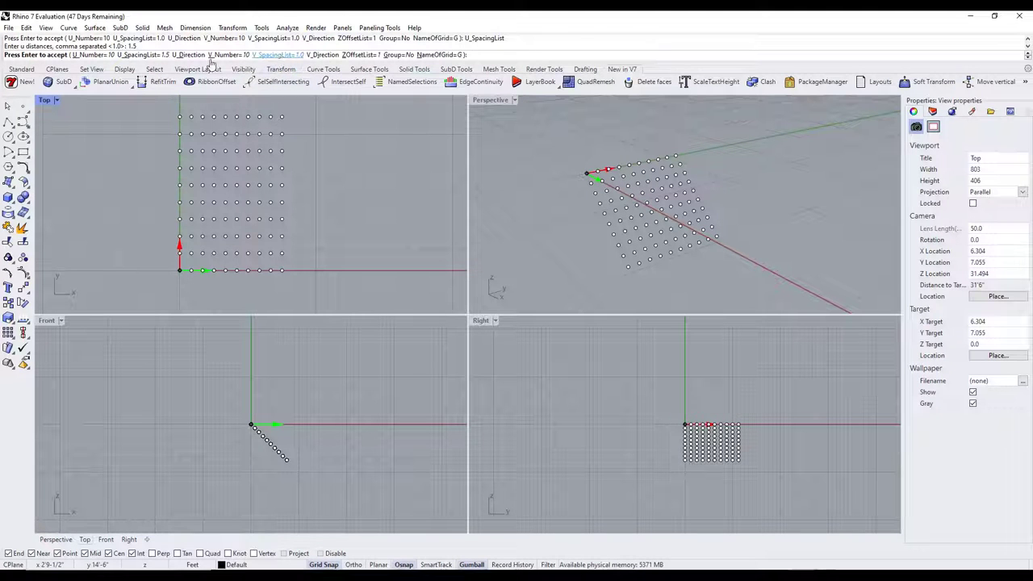
left_click(145, 55)
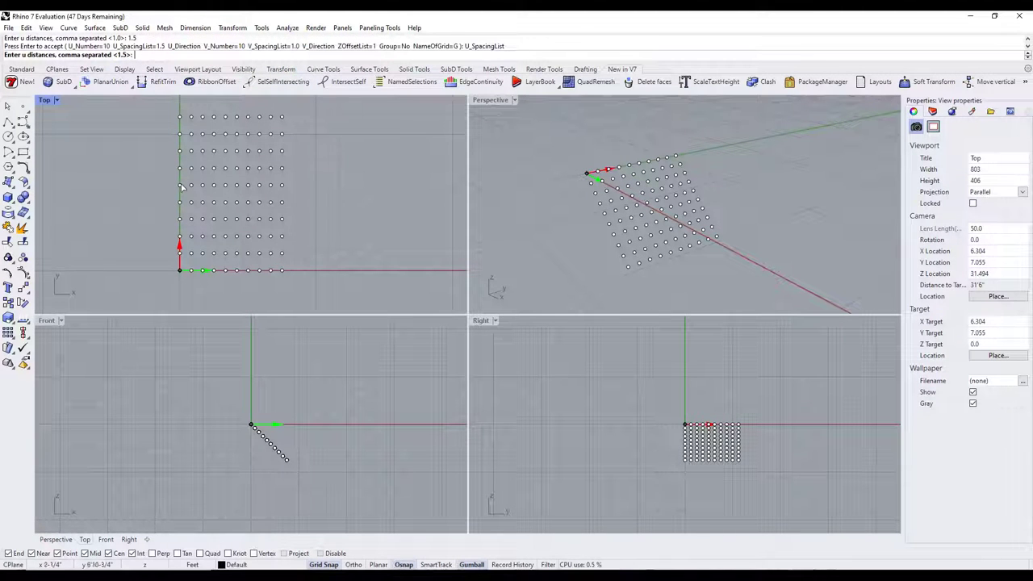
type("1")
key("Return")
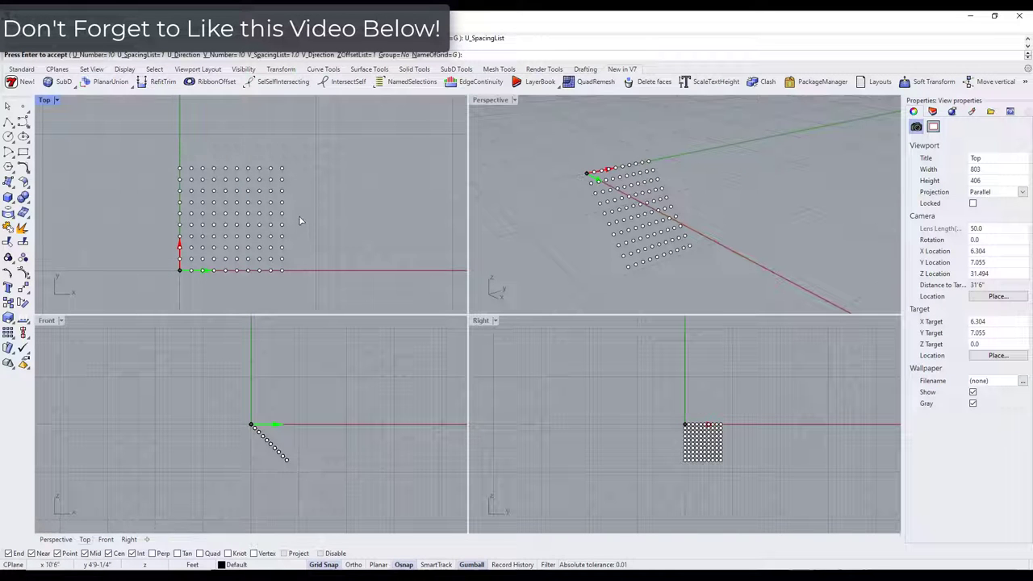
Set the paneling grid's Z offset list to 1 and check the points' slope in the Front view.
type("z")
key("Return")
type("1")
key("Return")
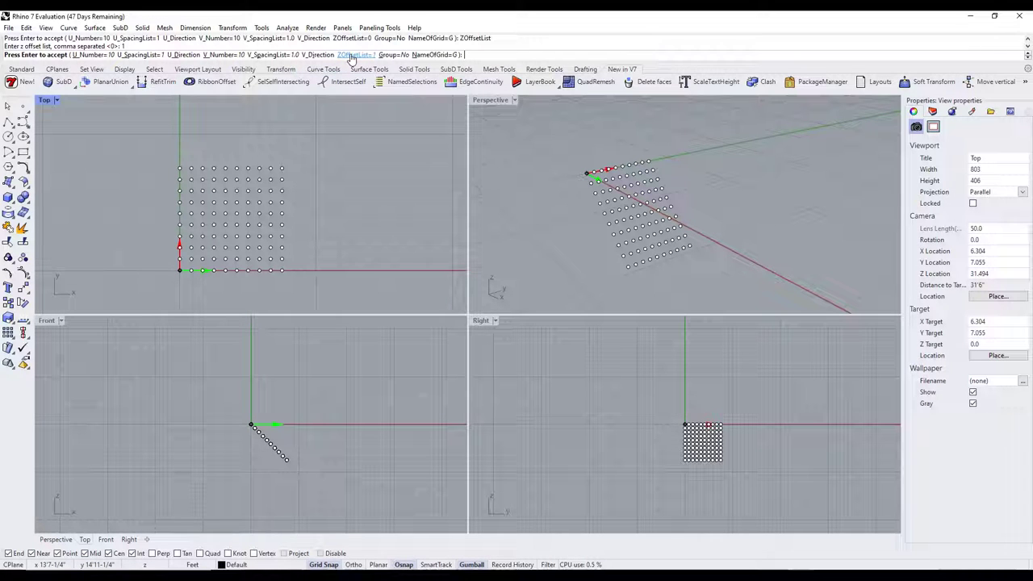
scroll(246, 440, "up", 5)
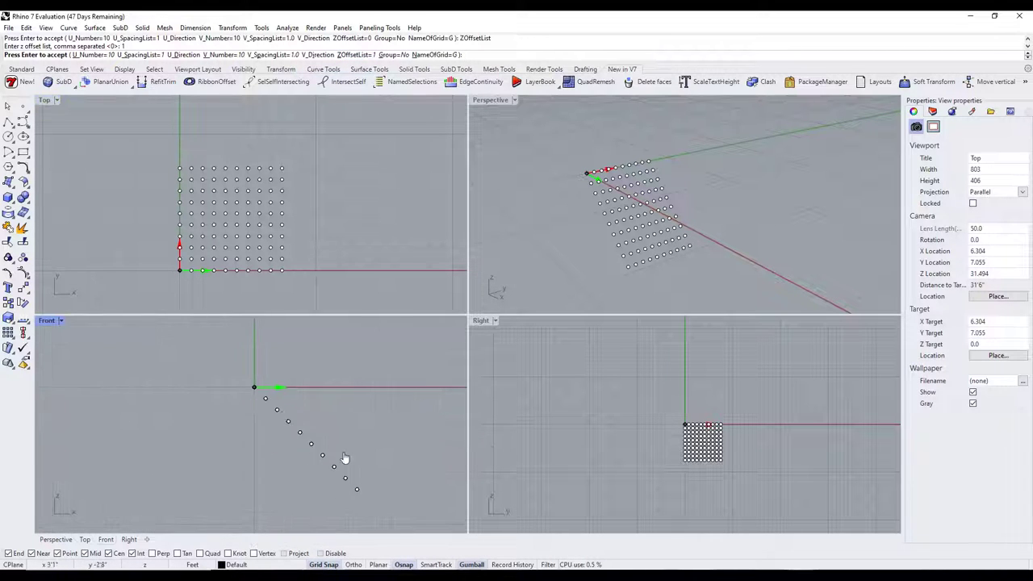
scroll(344, 458, "up", 3)
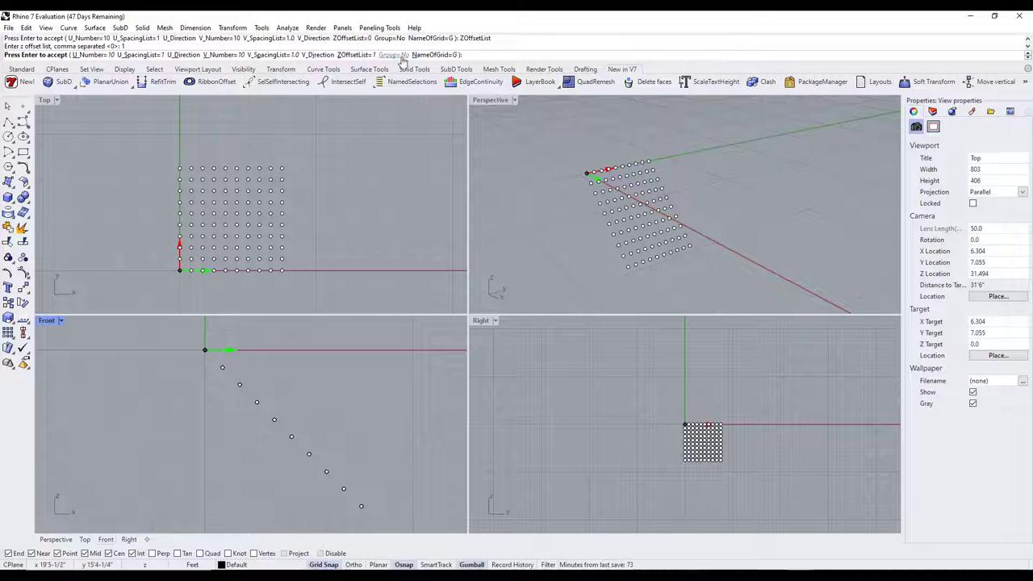
Set the paneling grid's Z offset list to 0 to flatten the point array.
left_click(347, 55)
type("0")
key("Return")
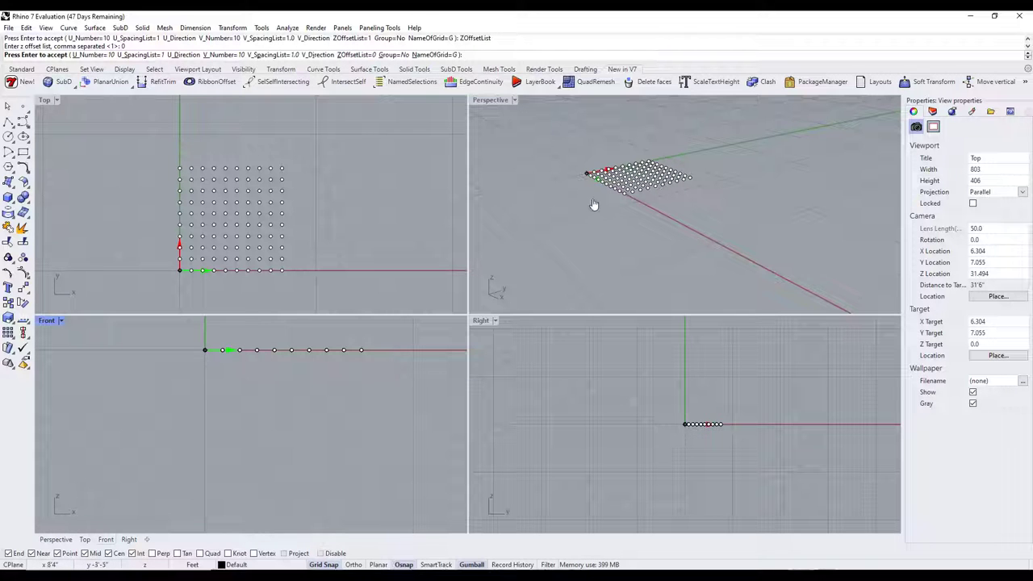
right_click_drag(595, 207, 638, 145)
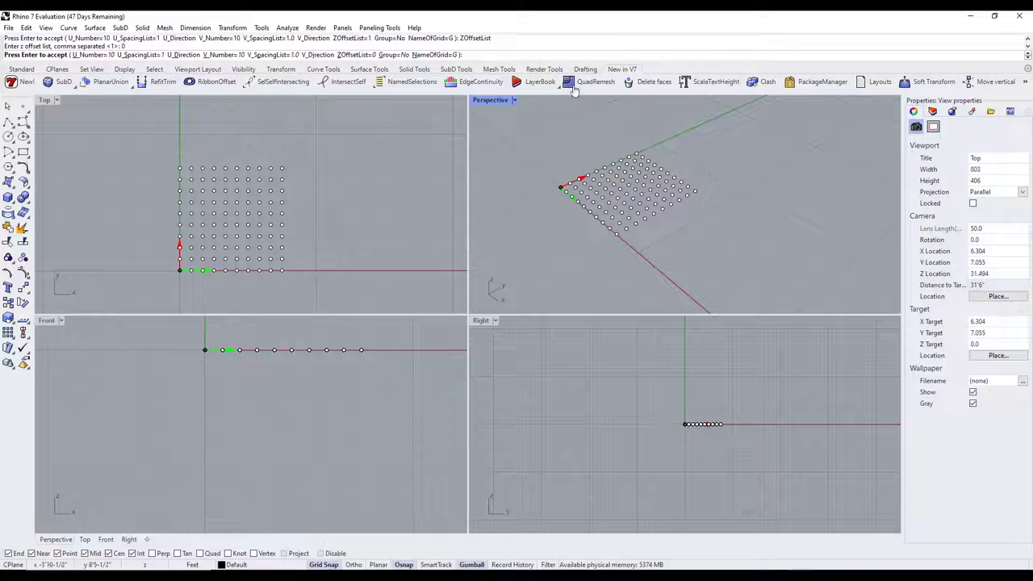
Try the grid's Group option, set it back to No, and create the flat 10 by 10 point grid named G.
left_click(393, 55)
left_click(391, 56)
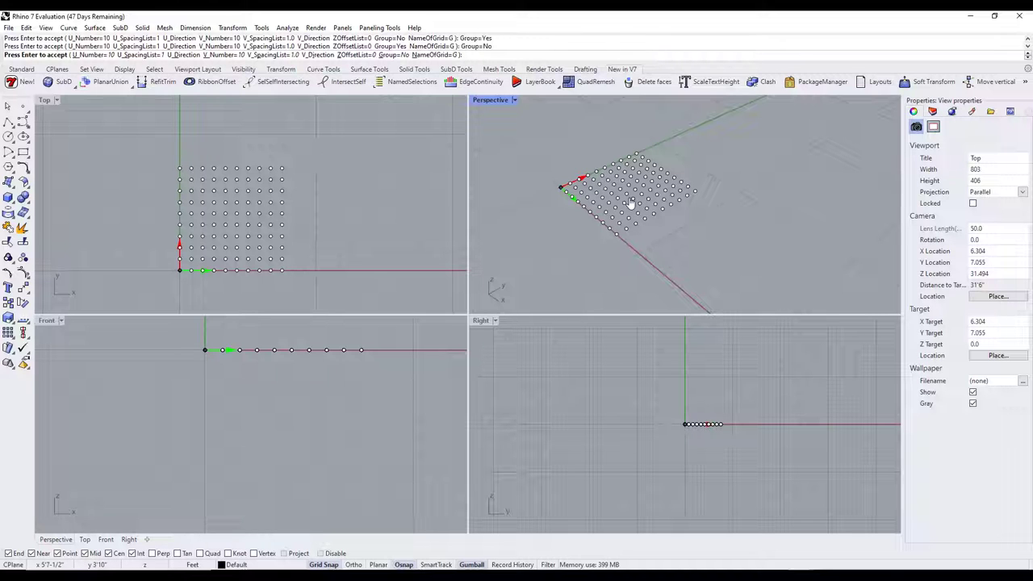
key("Return")
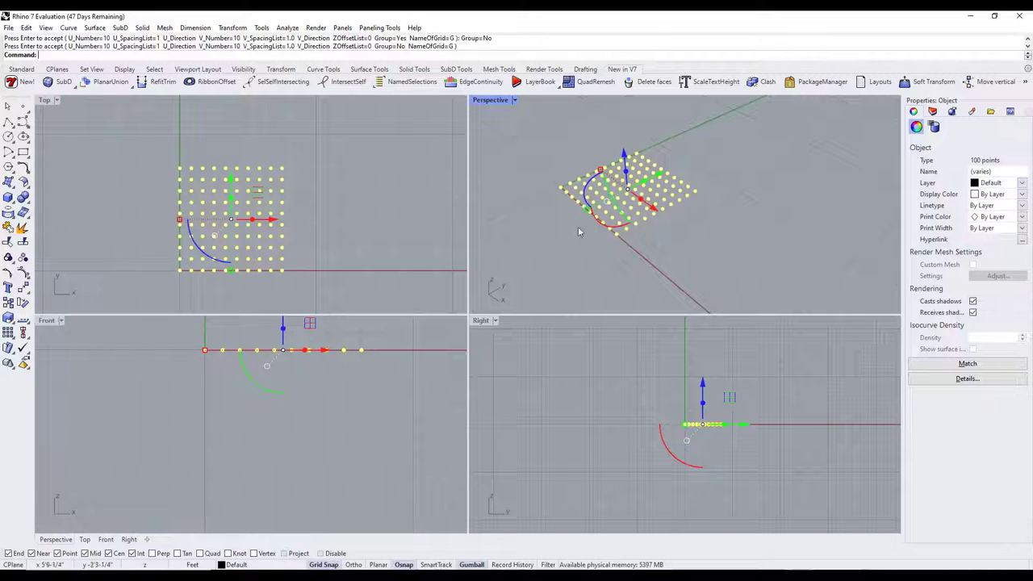
right_click_drag(578, 227, 761, 155)
left_click(779, 153)
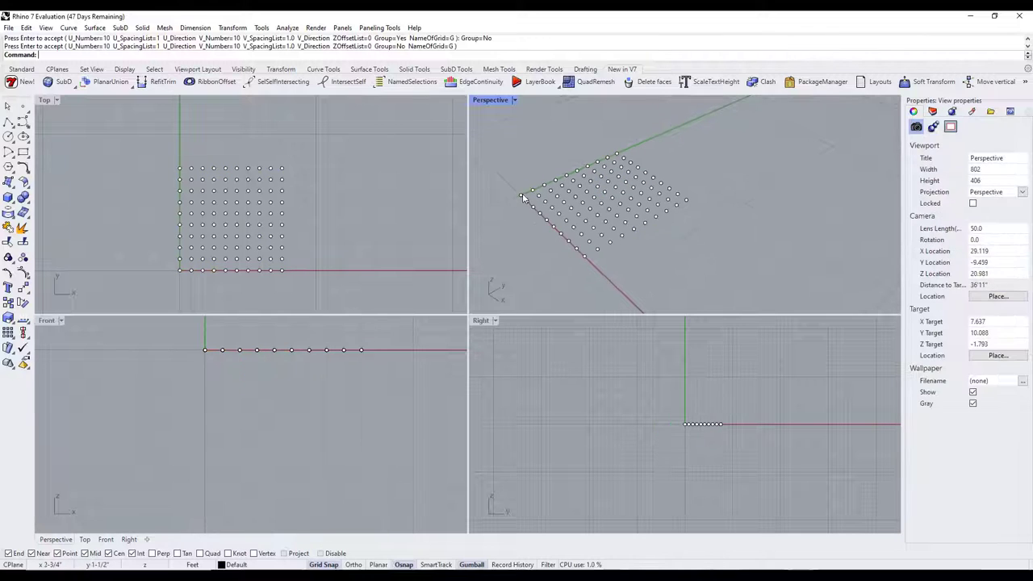
Check the names of the grid points at and near the origin corner in their object properties.
left_click(522, 197)
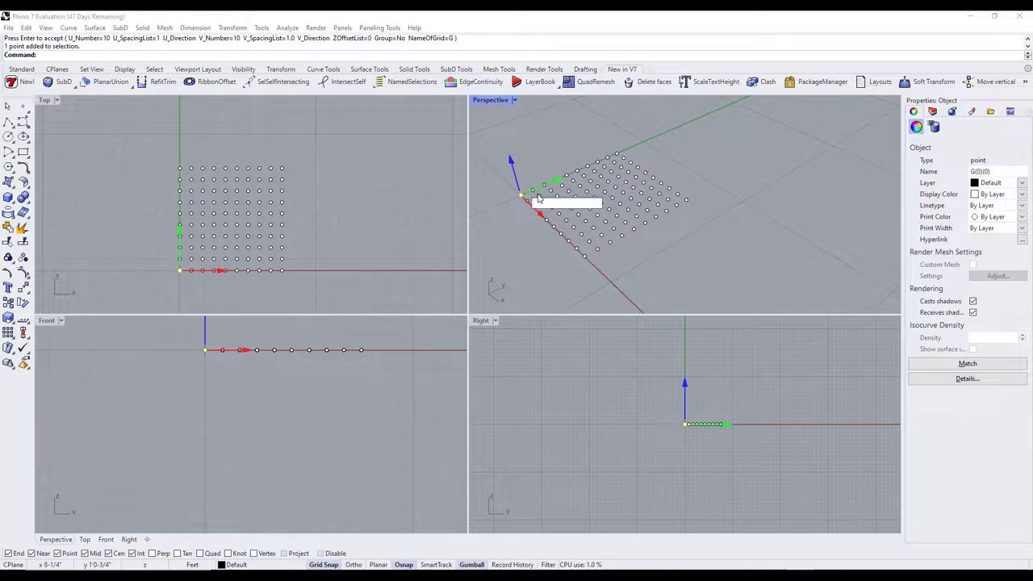
left_click(533, 192)
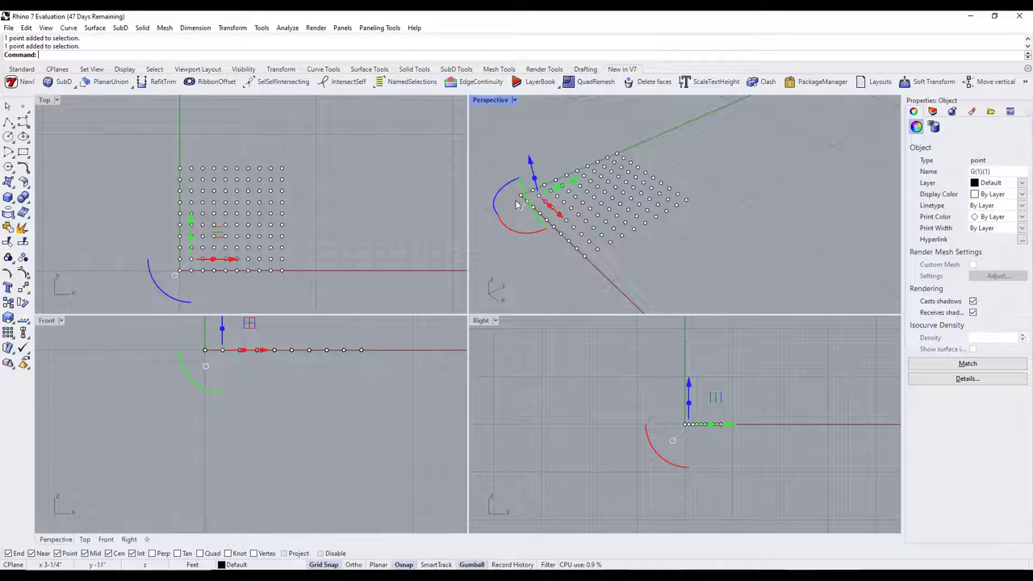
right_click_drag(538, 198, 526, 196)
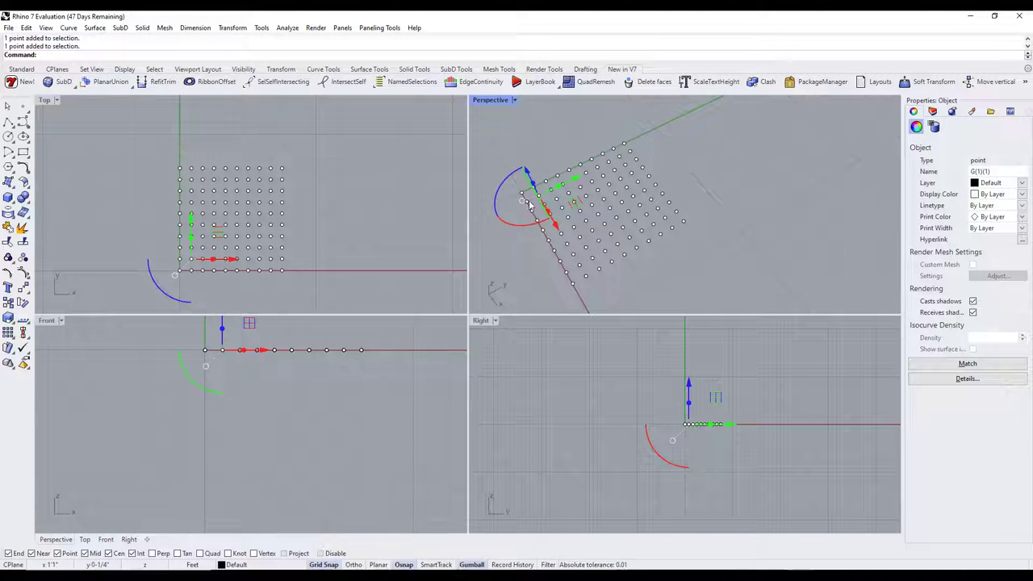
Compare the names of successive points along the grid's far edge, starting from the corner opposite the origin, and clear the selection.
left_click(683, 223)
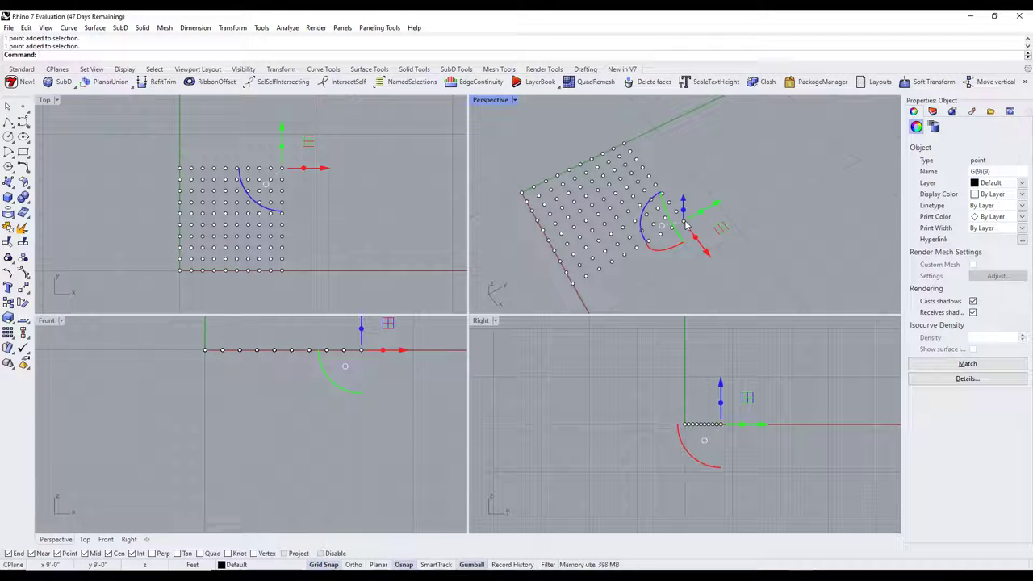
left_click(675, 208)
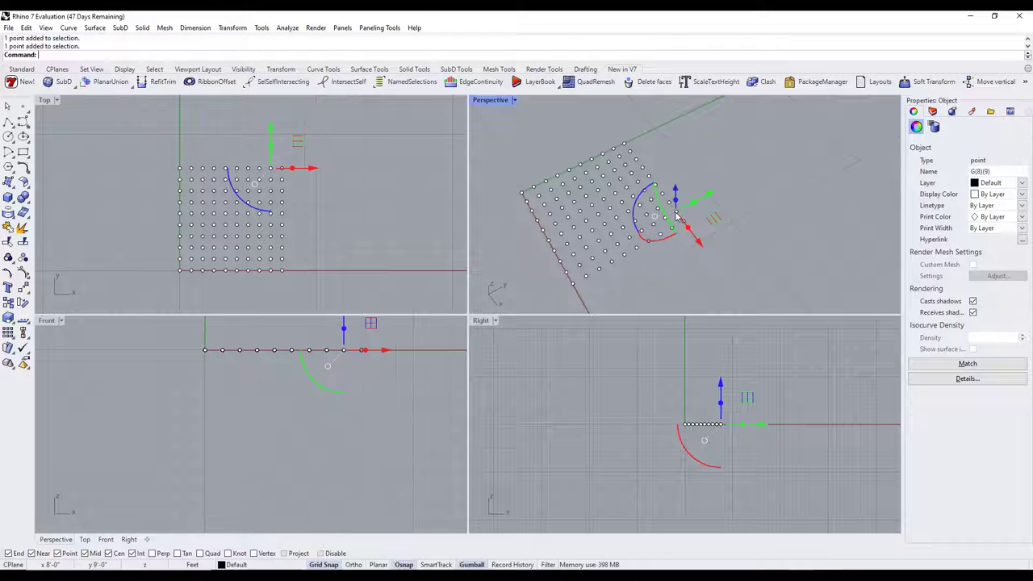
left_click(666, 197)
left_click(657, 188)
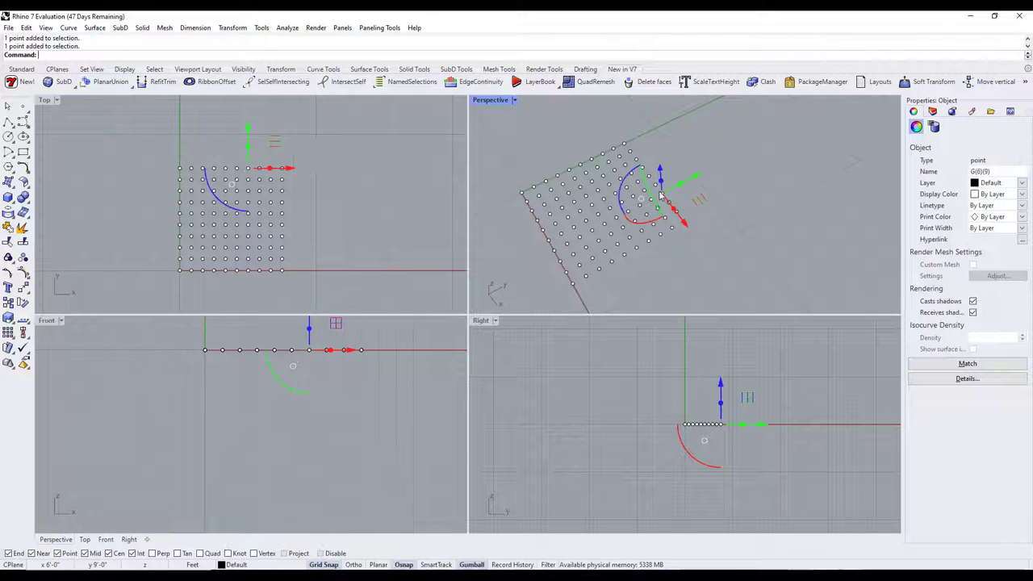
left_click(648, 179)
left_click(639, 170)
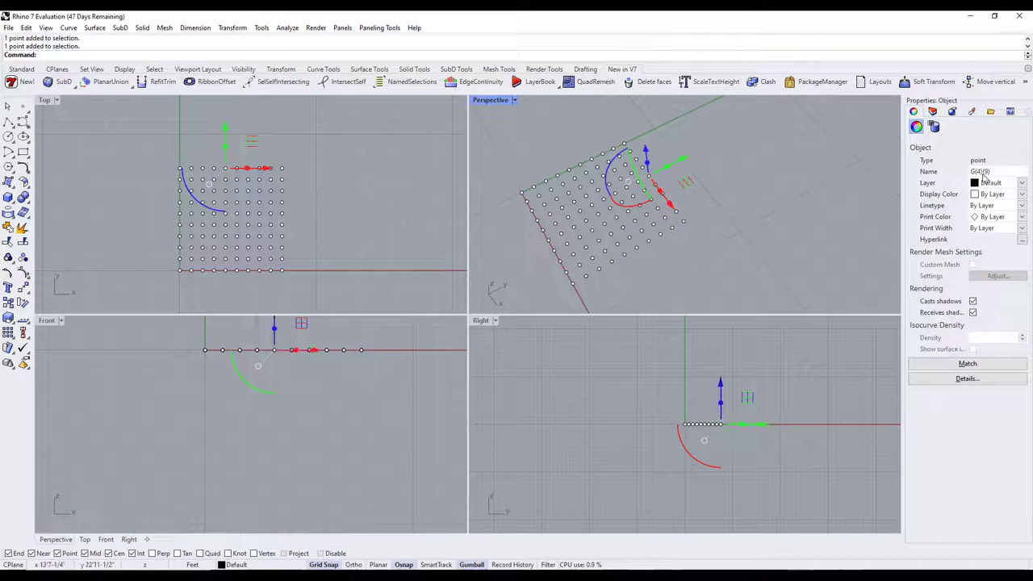
right_click_drag(737, 130, 692, 191)
left_click(764, 205)
scroll(754, 180, "up", 3)
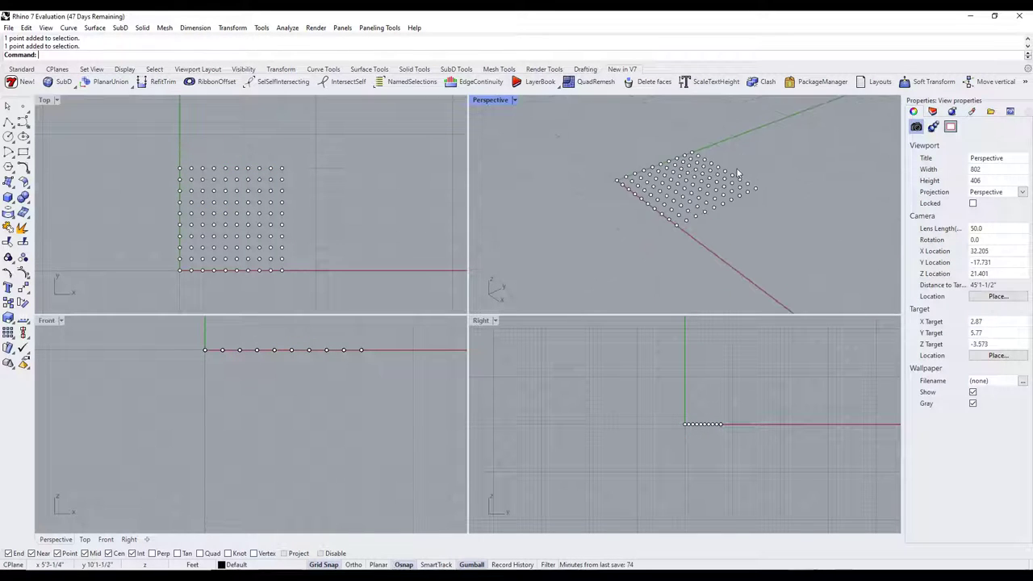
scroll(741, 171, "up", 2)
scroll(575, 253, "down", 3)
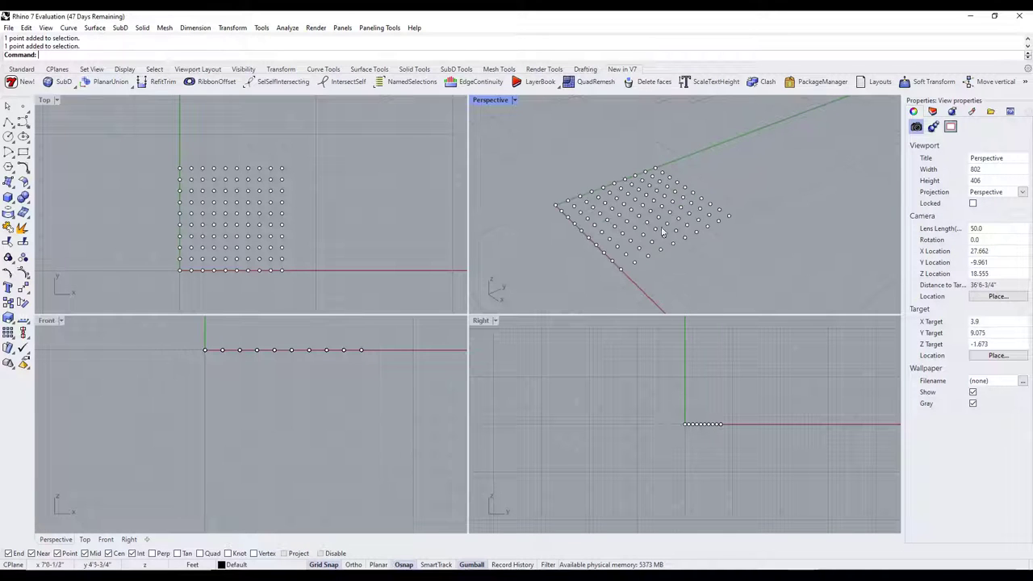
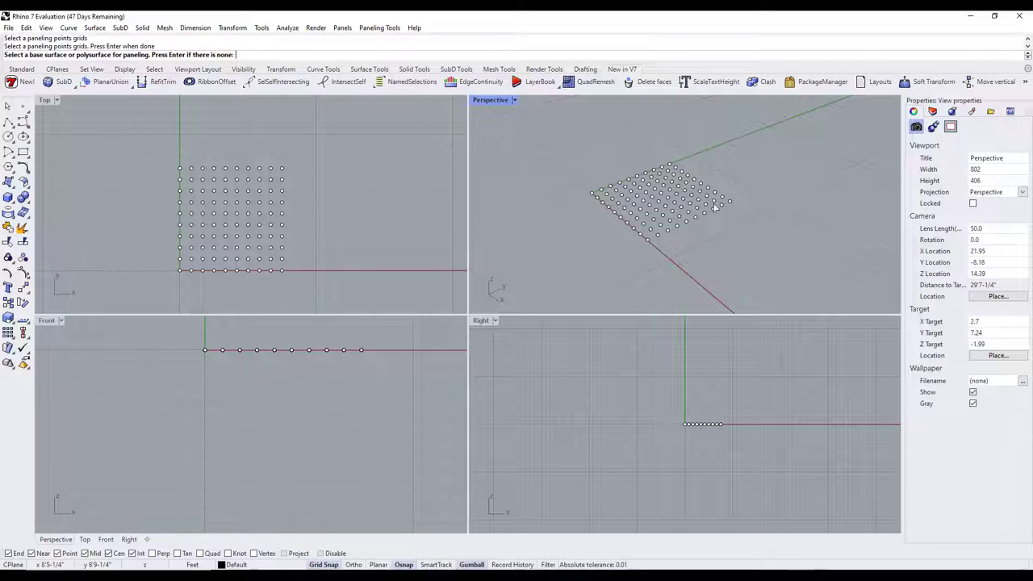
Set up paneling on the point grid without a base surface and inspect the Box pattern preview.
scroll(710, 202, "up", 2)
scroll(629, 172, "up", 1)
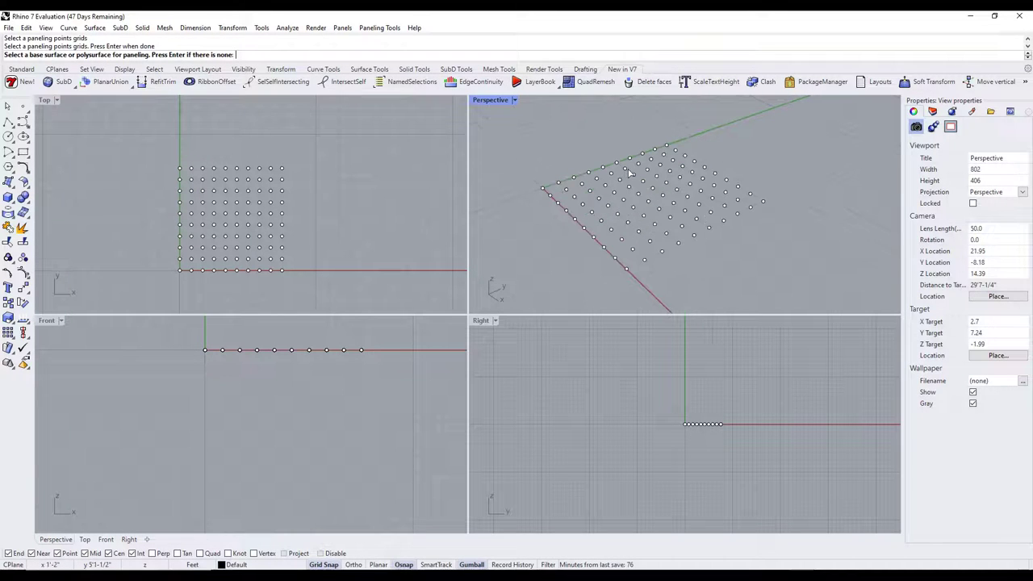
key("Return")
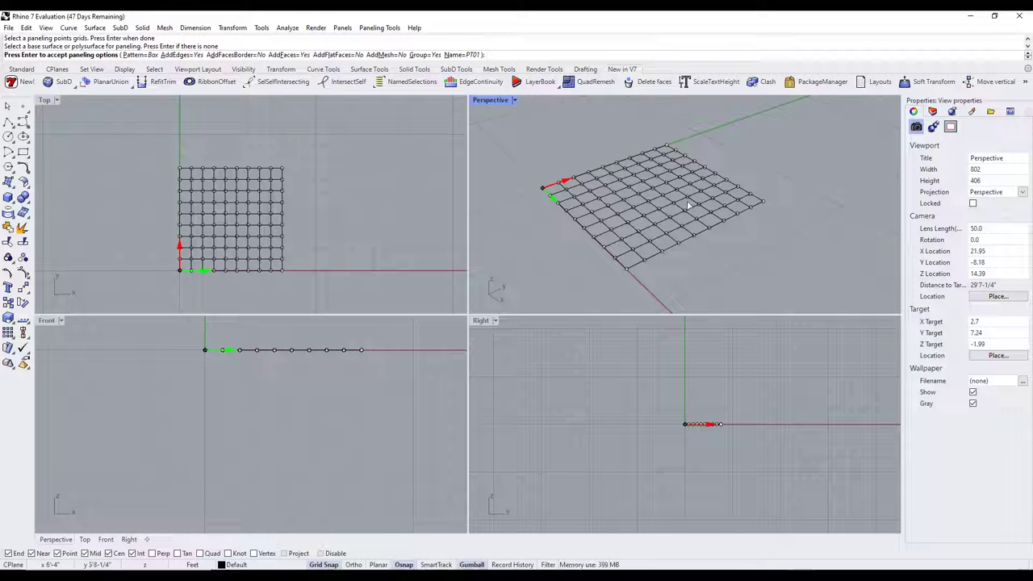
right_click_drag(688, 207, 637, 189)
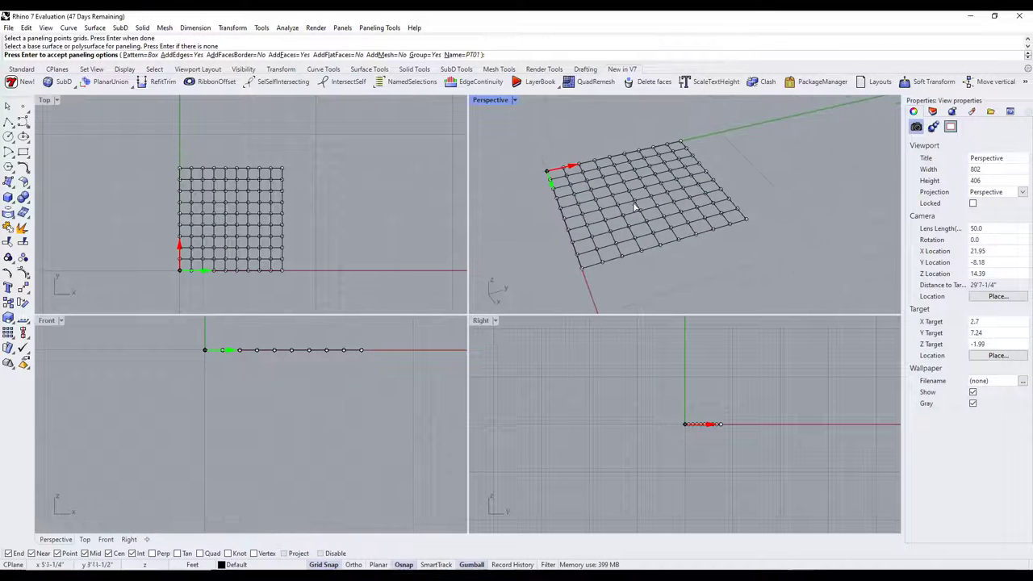
scroll(636, 207, "up", 1)
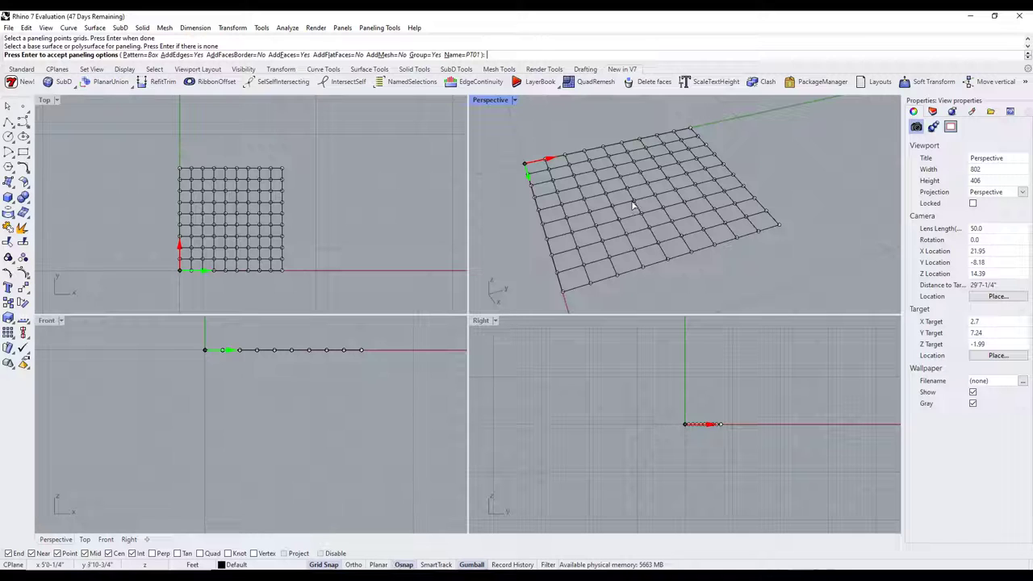
scroll(634, 207, "down", 1)
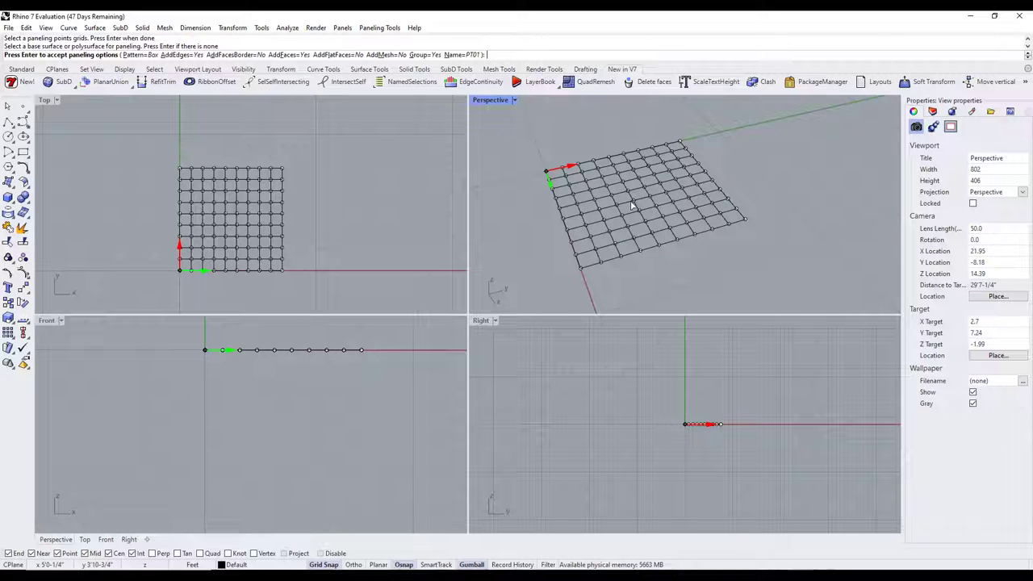
Preview the Triangle, Diamond and Wave paneling patterns on the point grid.
left_click(138, 54)
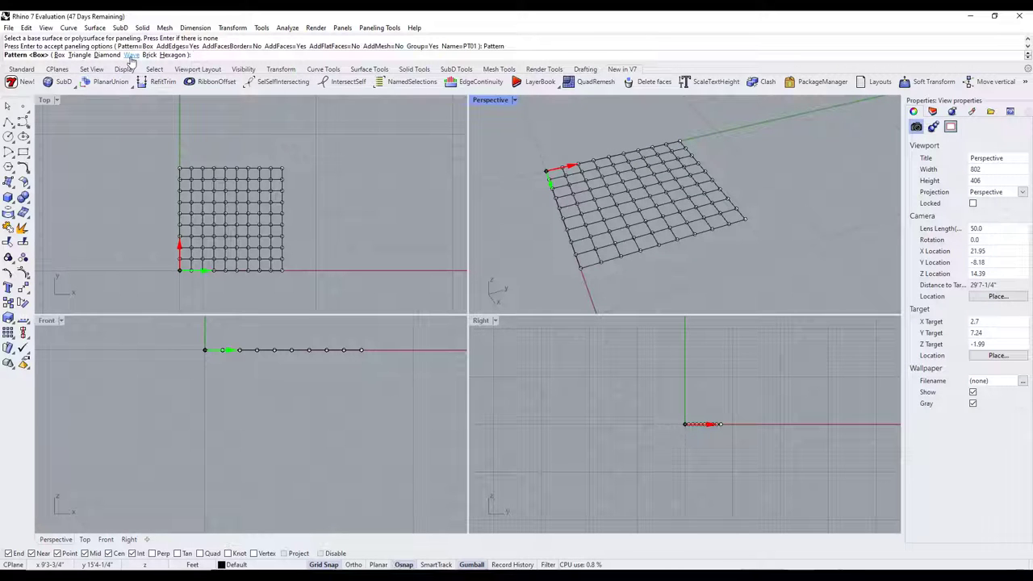
left_click(79, 56)
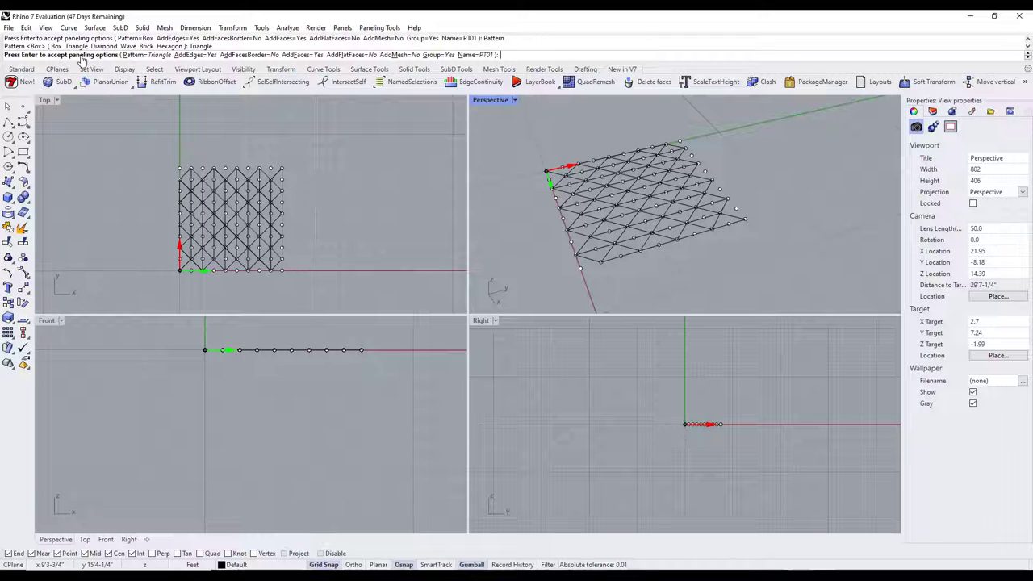
left_click(142, 55)
left_click(118, 55)
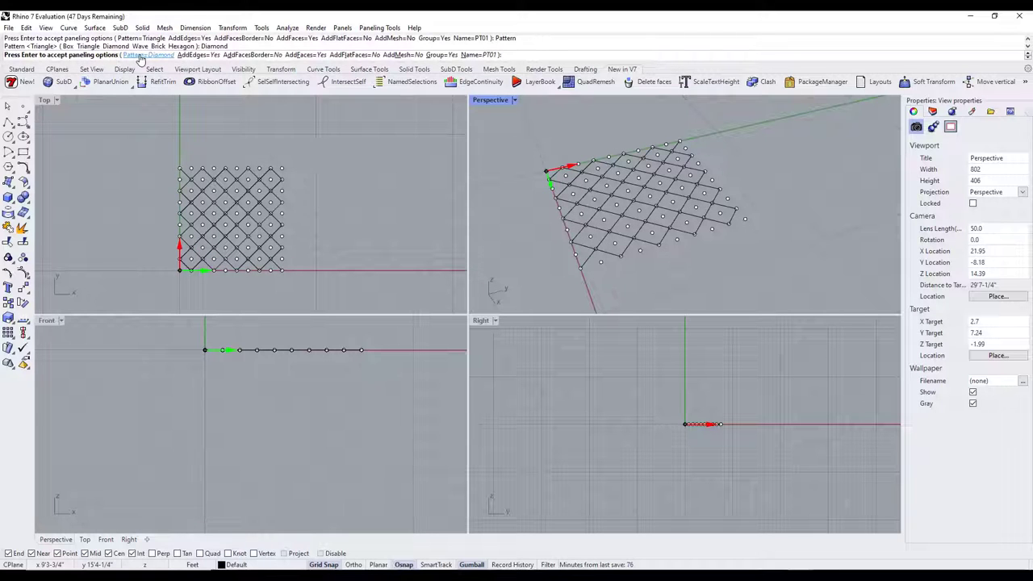
left_click(141, 56)
left_click(145, 55)
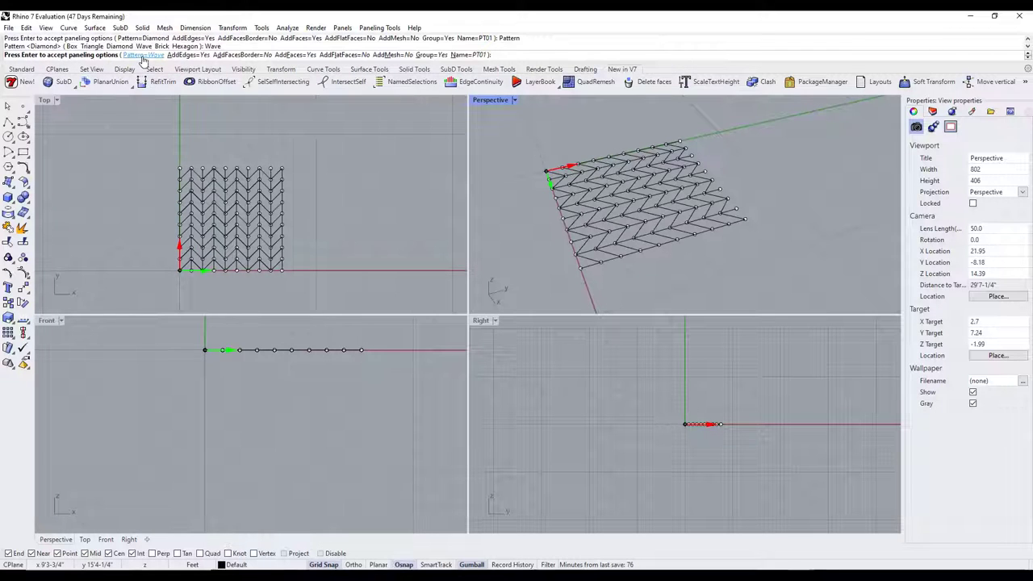
Preview the Hexagon and Brick paneling patterns, and set the pattern back to Box.
left_click(142, 58)
left_click(170, 56)
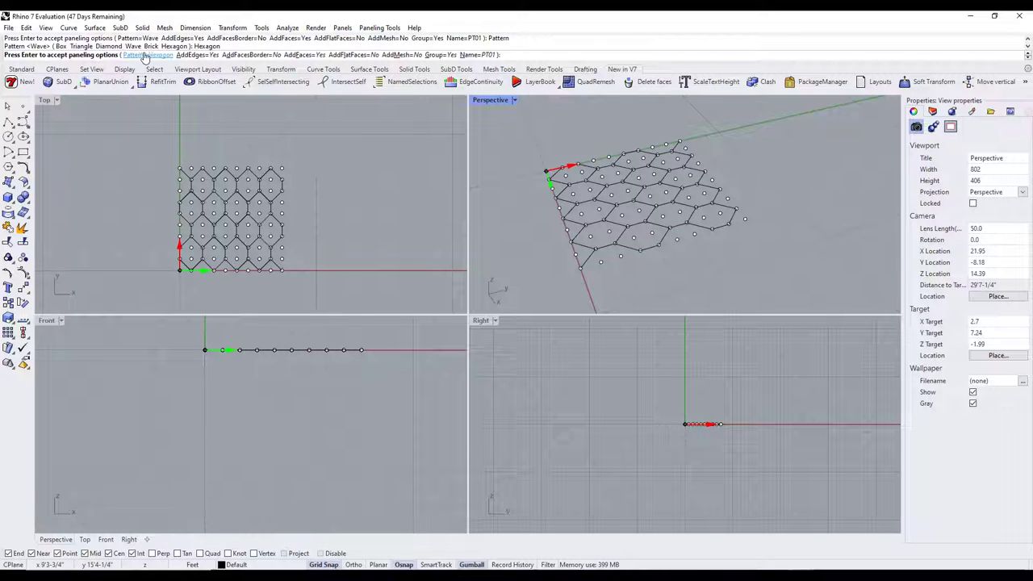
left_click(145, 56)
left_click(159, 55)
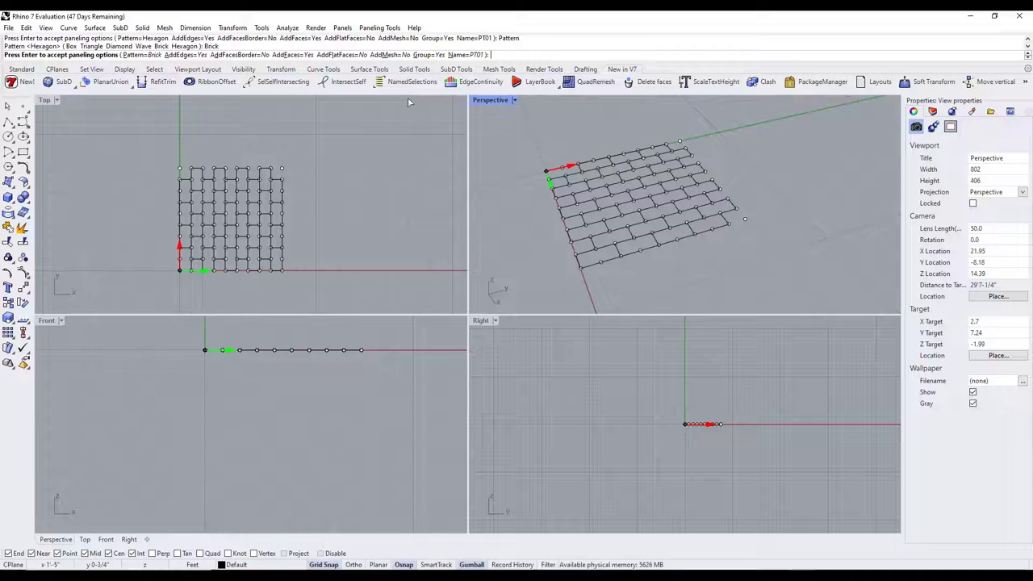
left_click(143, 55)
left_click(73, 55)
Try the AddFacesBorder option, set it back to No, and accept the Box paneling named PT01.
double_click(230, 55)
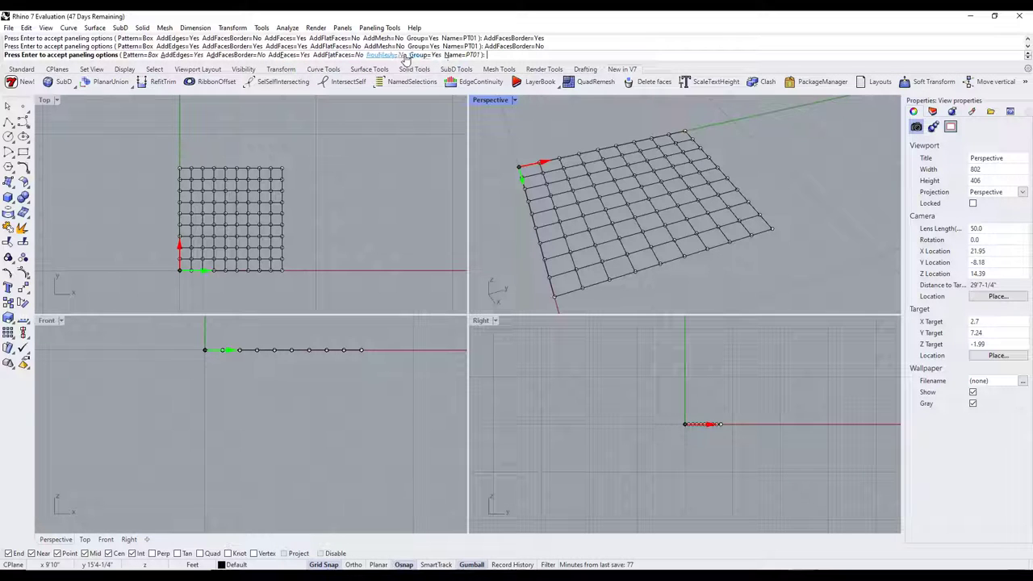
scroll(637, 196, "down", 2)
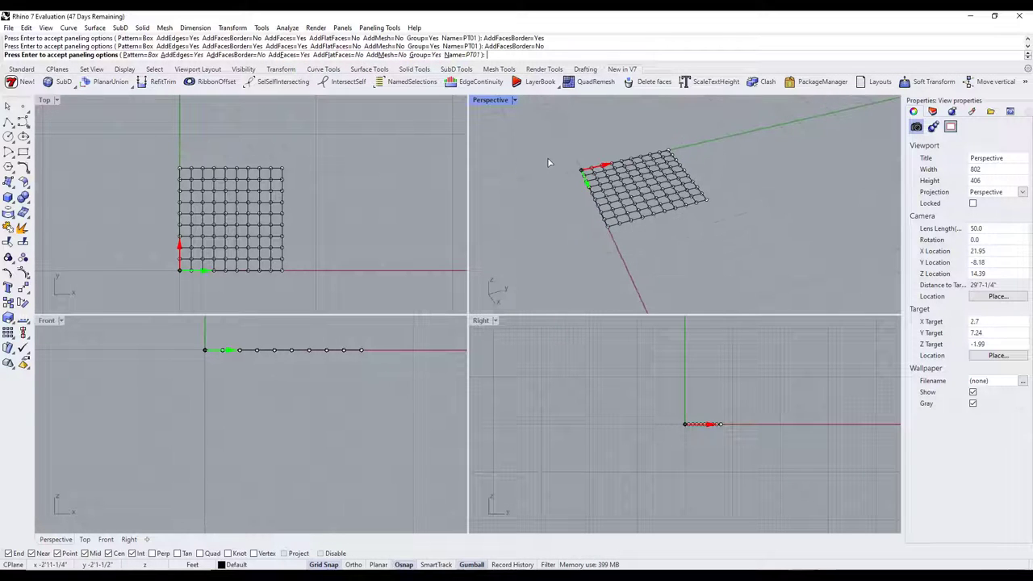
key("Return")
Panel the point grid with Box faces named PT02, trying AddEdges and setting it back to No.
key("Return")
left_click(178, 54)
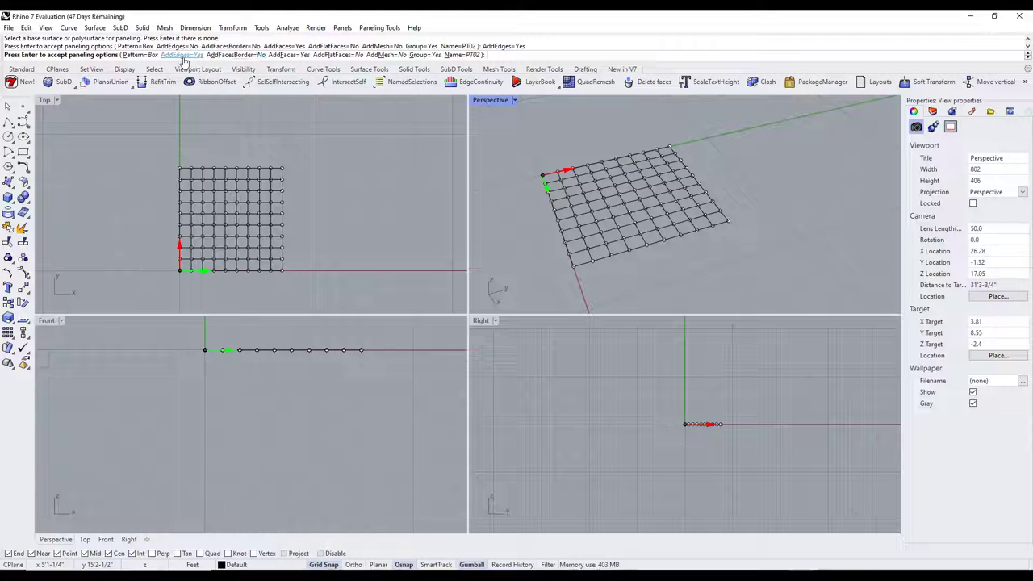
left_click(182, 56)
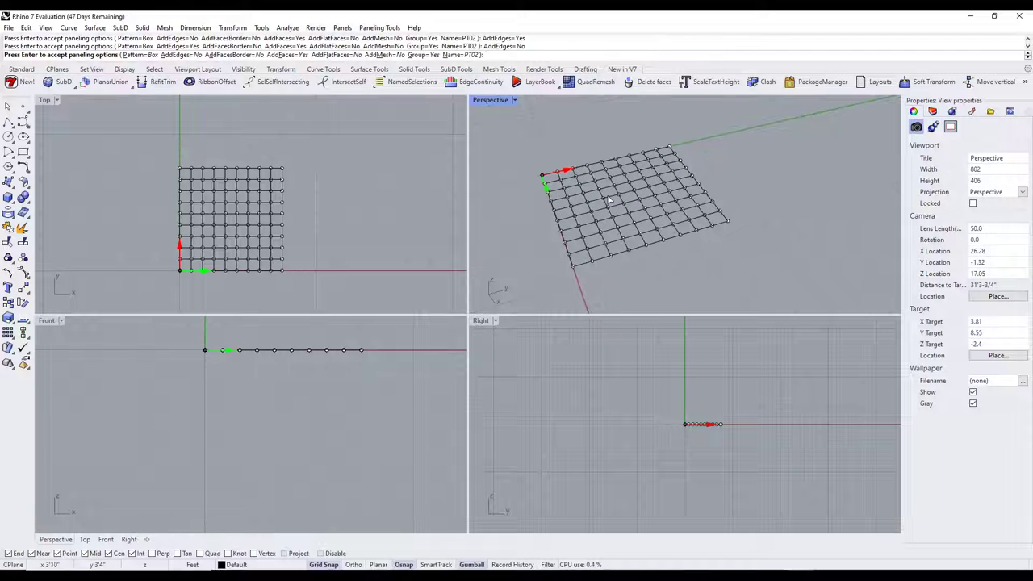
key("Return")
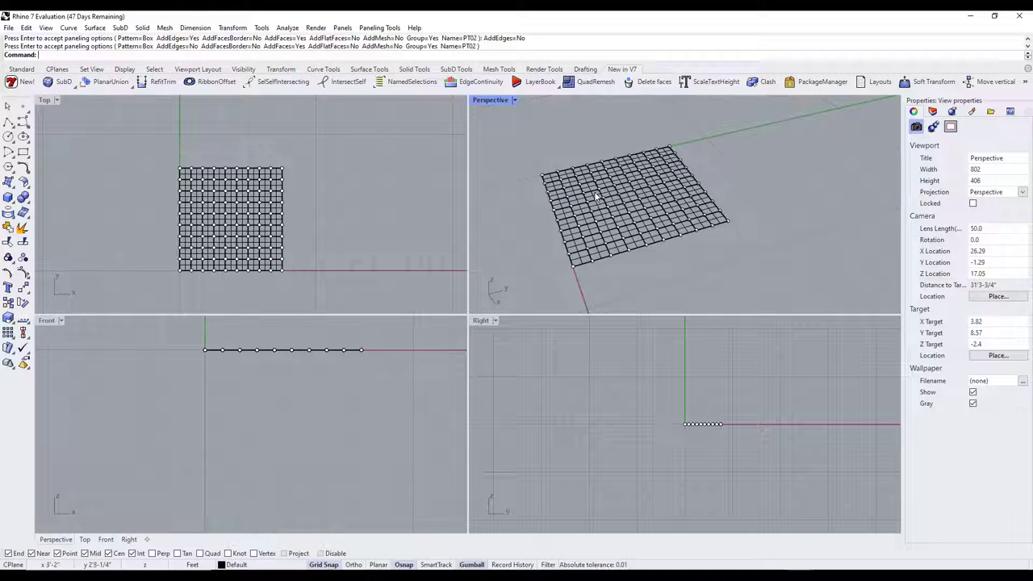
Move the group of paneled surfaces along the Y axis, well clear of the point grid, and inspect them.
left_click(597, 198)
left_click_drag(659, 195, 803, 149)
right_click_drag(652, 212, 690, 208)
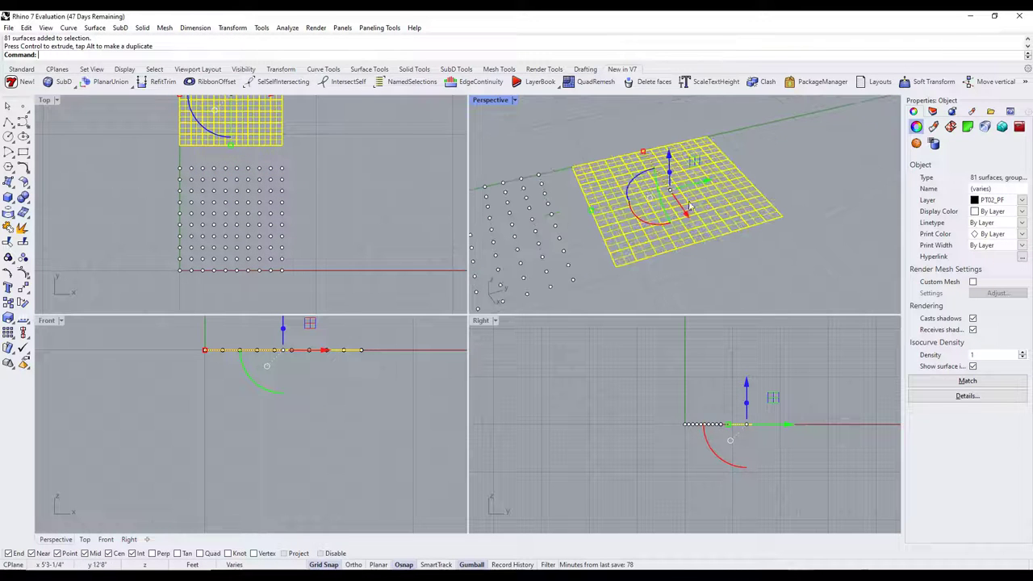
left_click_drag(702, 184, 832, 103)
right_click_drag(831, 104, 799, 172)
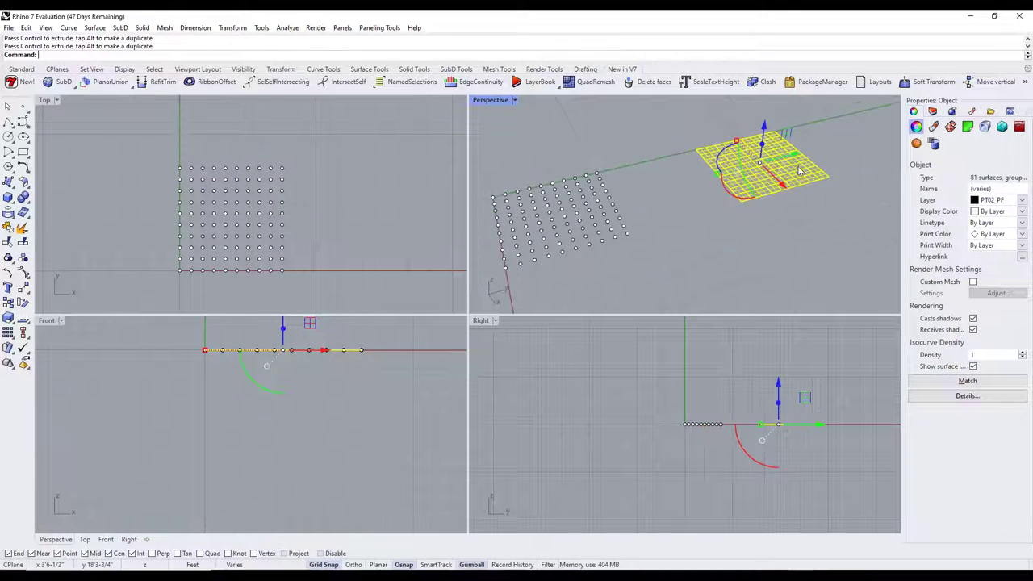
key("Escape")
scroll(799, 171, "up", 5)
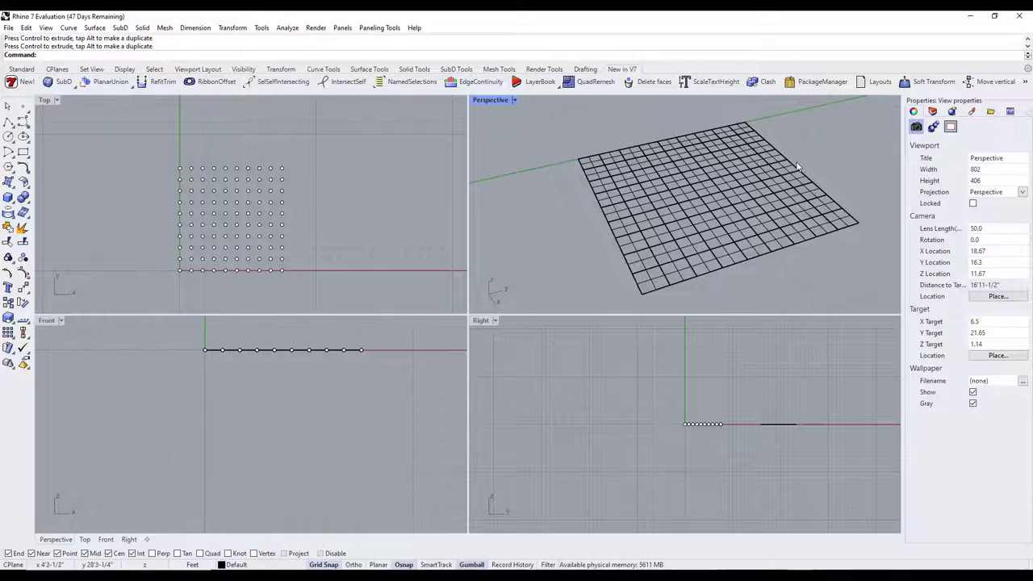
scroll(798, 167, "down", 5)
Undo the last surface move and SoftMove the point grid vertically from its origin corner, using a 9-foot radius and a 9-foot offset.
key("ctrl+z")
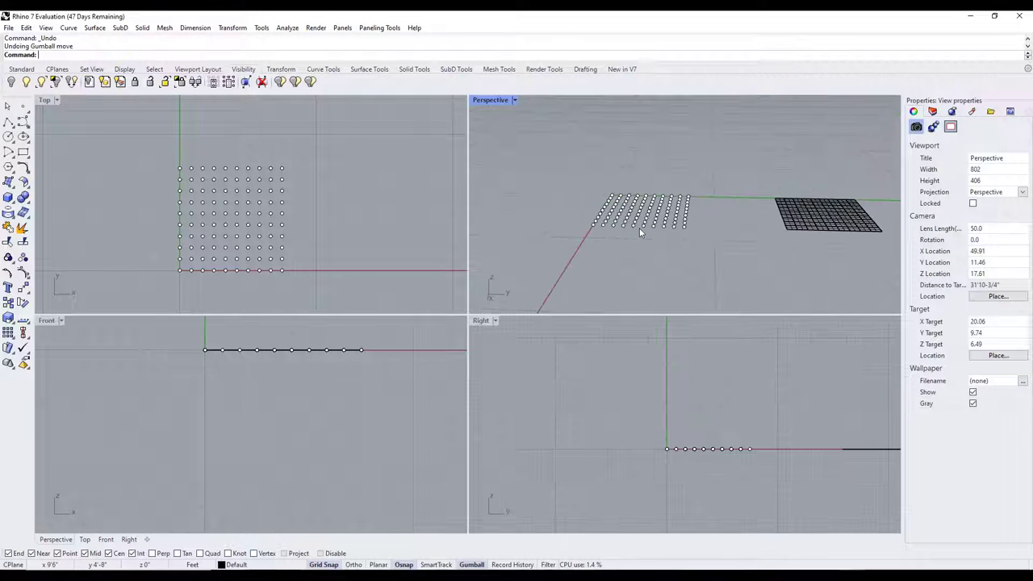
right_click_drag(606, 242, 615, 242, "shift")
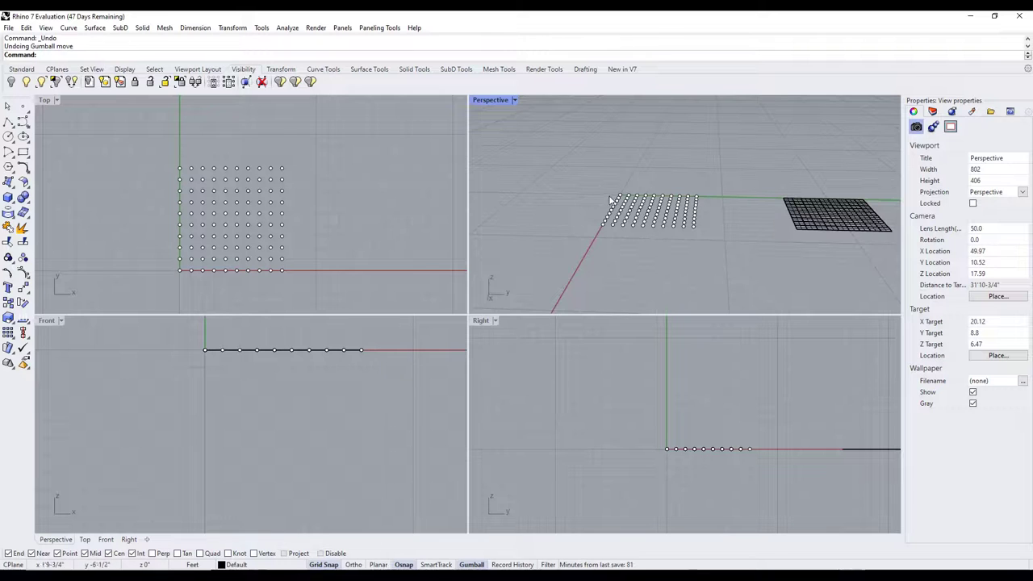
left_click_drag(567, 169, 725, 259)
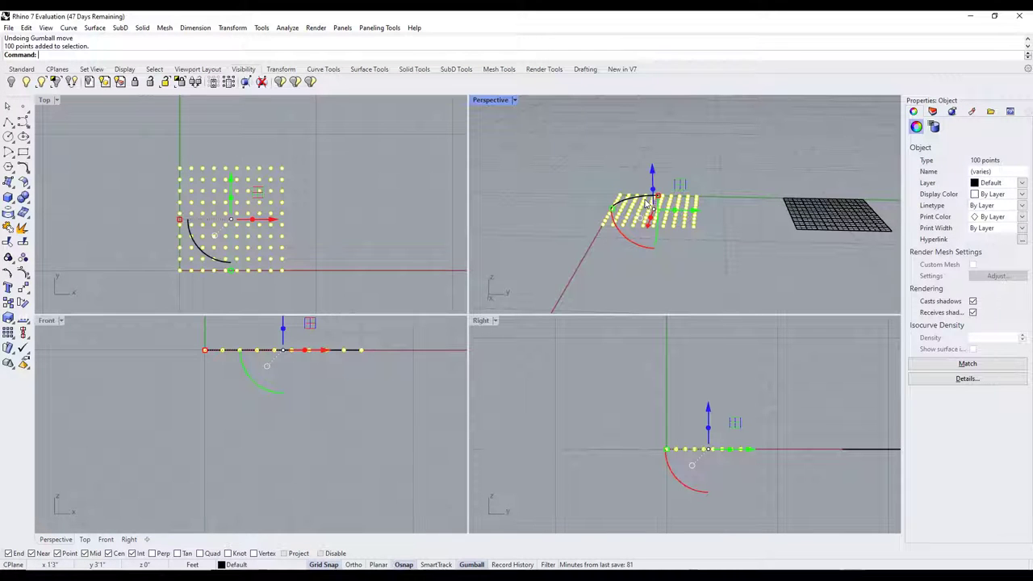
type("SoftMove")
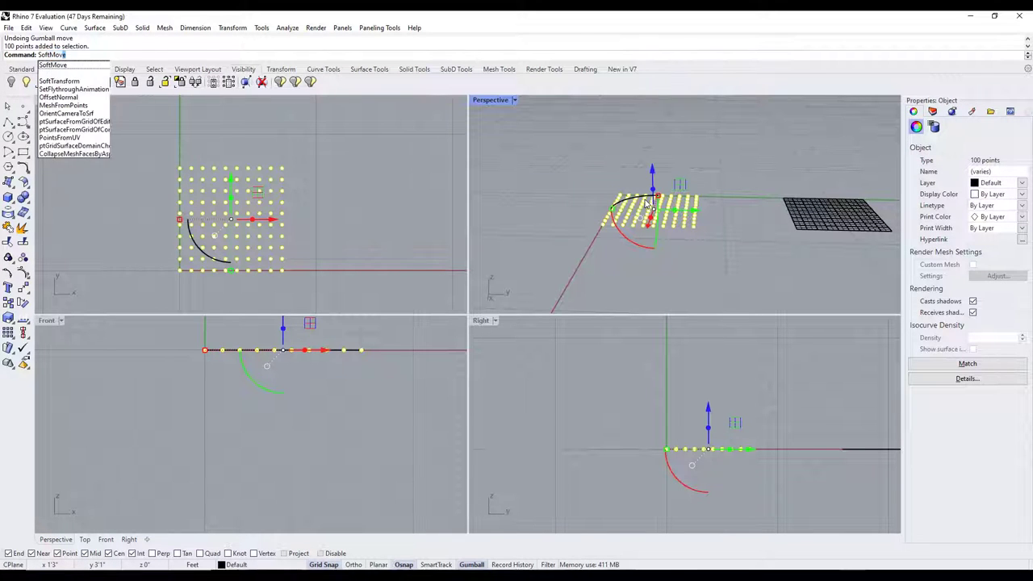
key("Return")
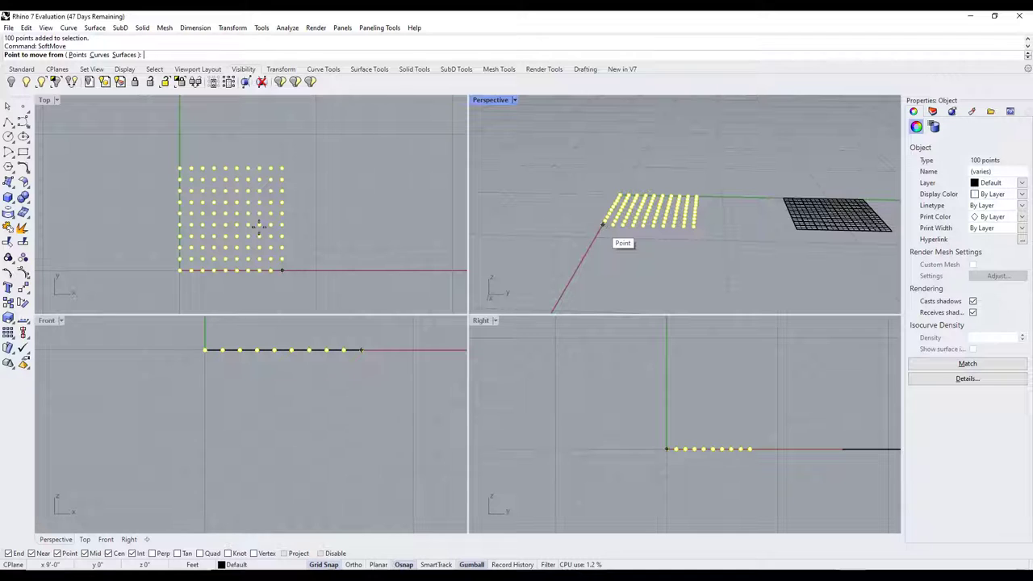
left_click(179, 270)
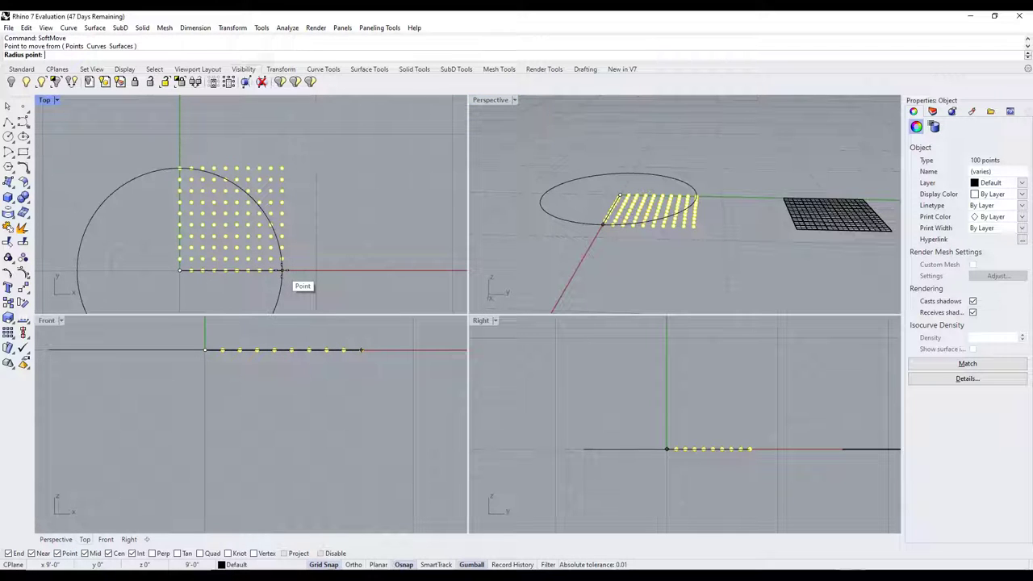
left_click(281, 271)
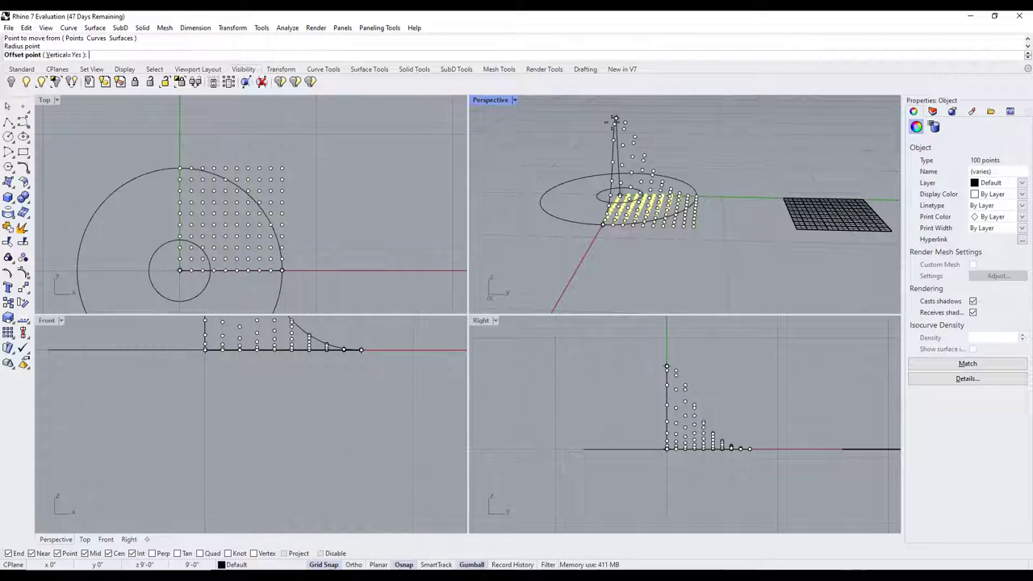
left_click(616, 120)
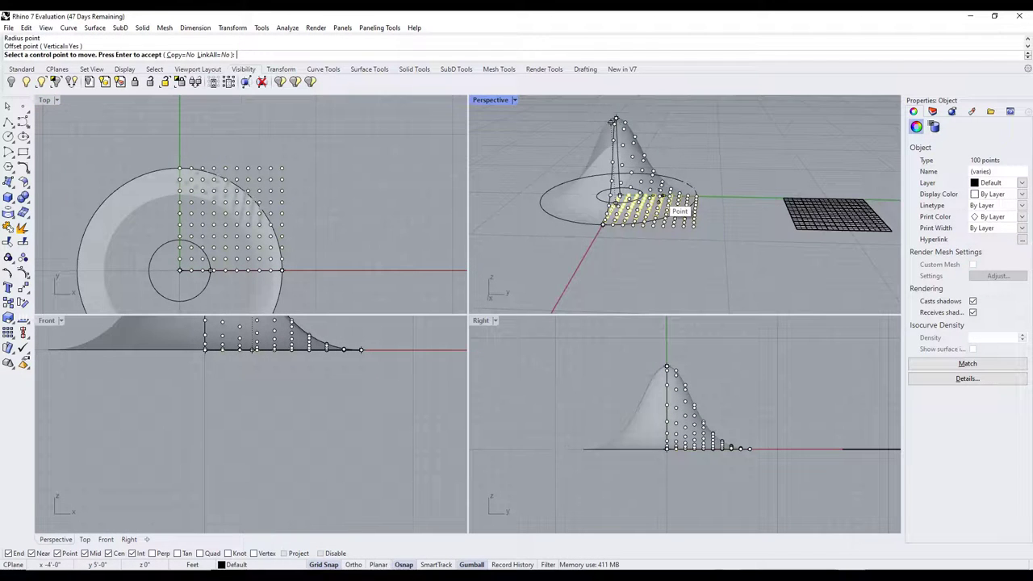
key("Return")
right_click_drag(615, 119, 560, 145)
left_click(731, 158)
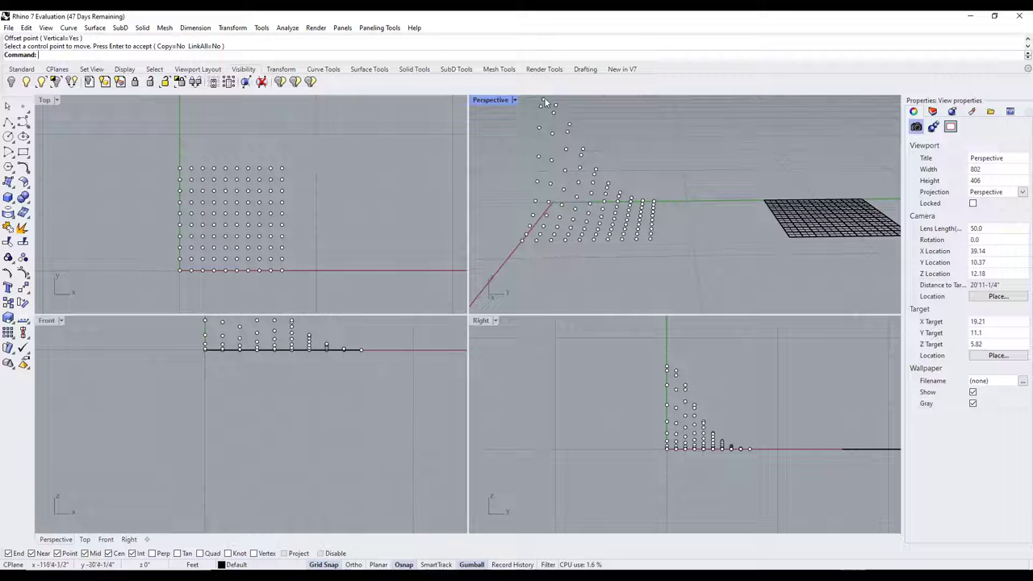
Start Panel 2D Grid on all the points of the deformed grid, without a base surface.
right_click_drag(620, 232, 644, 199)
left_click_drag(573, 137, 712, 296)
left_click(379, 27)
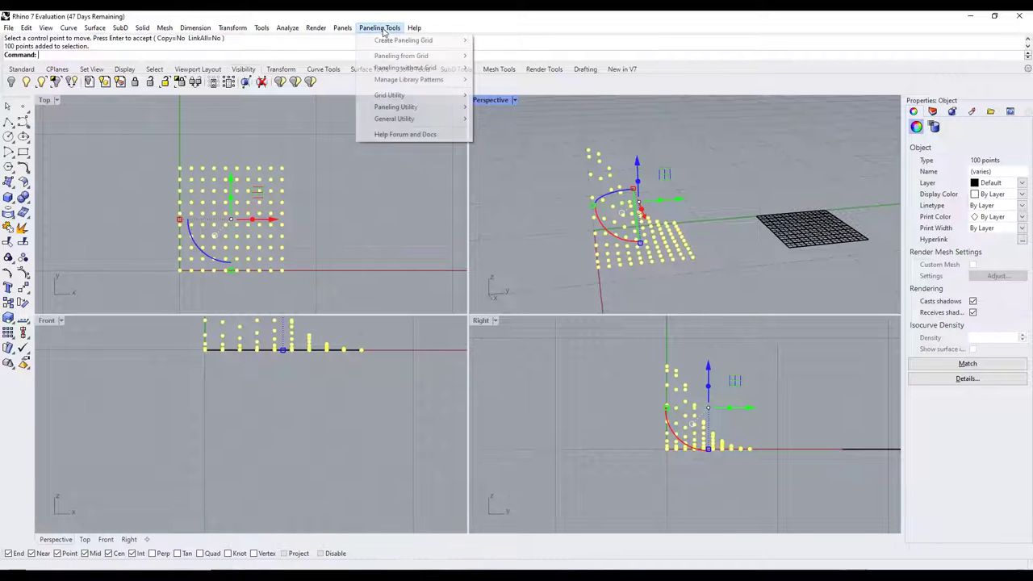
mouse_move(397, 61)
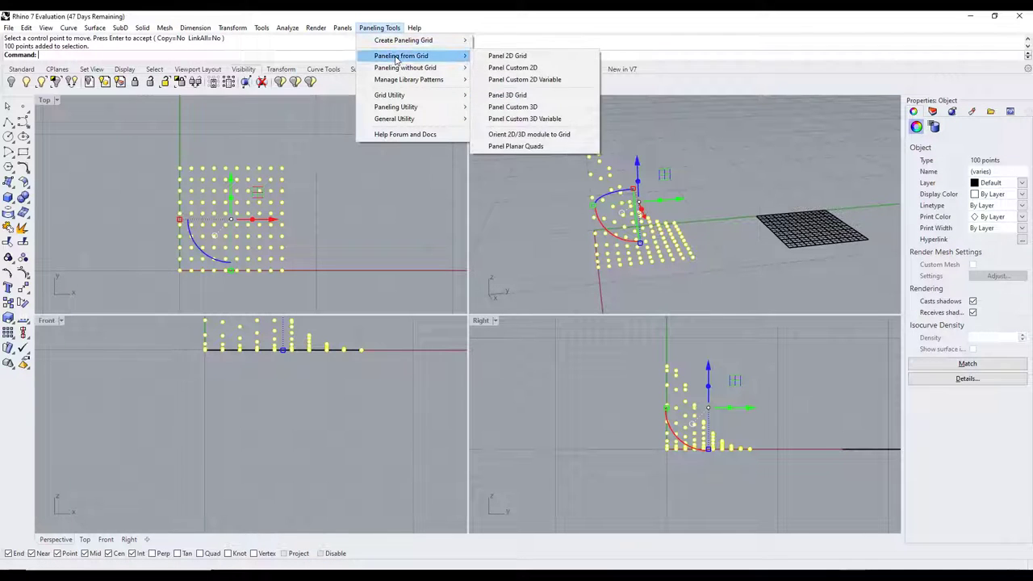
left_click(505, 57)
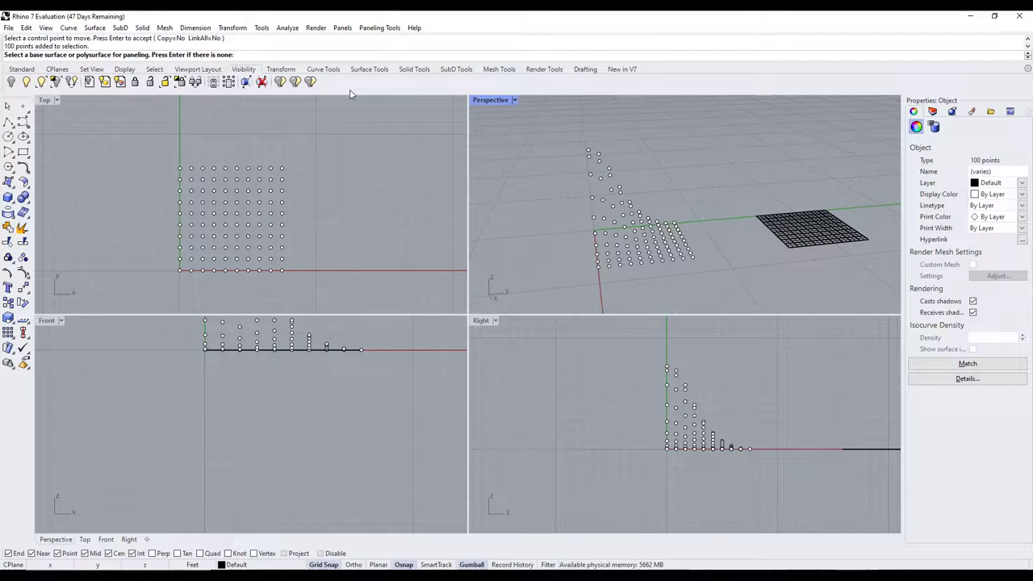
key("Return")
right_click_drag(614, 202, 674, 219)
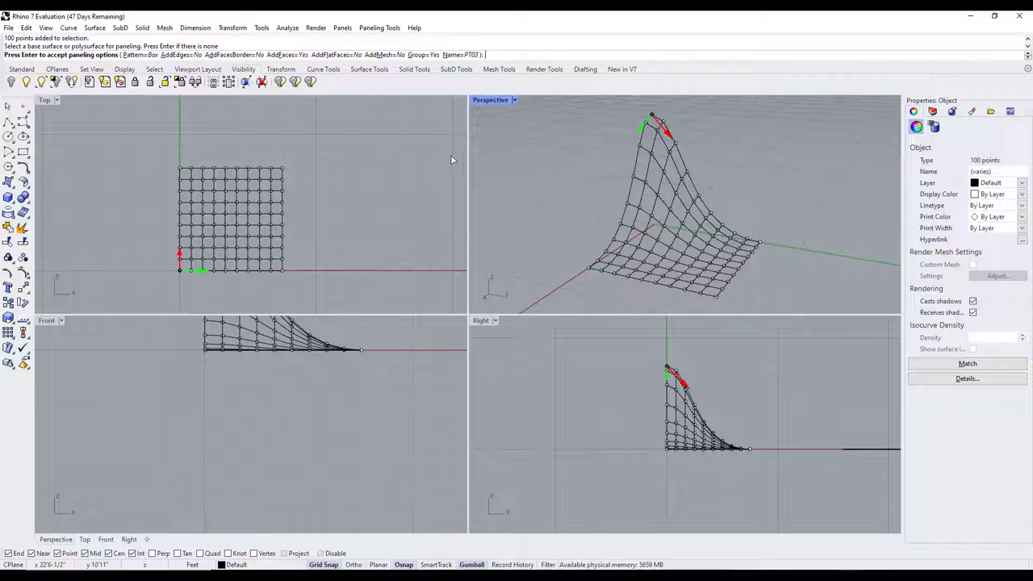
Preview the Wave, Diamond and Triangle paneling patterns on the deformed grid.
left_click(140, 56)
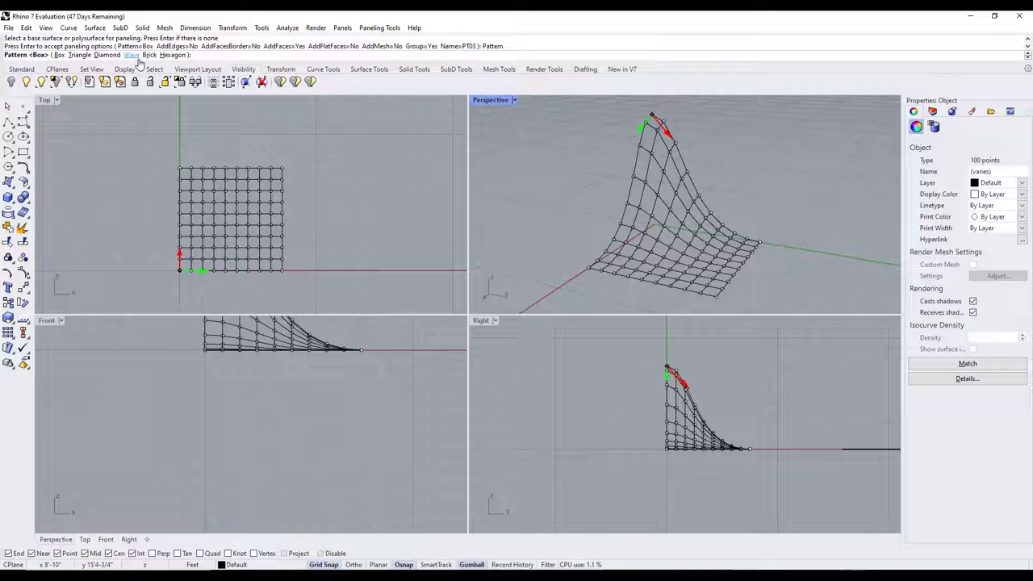
left_click(132, 55)
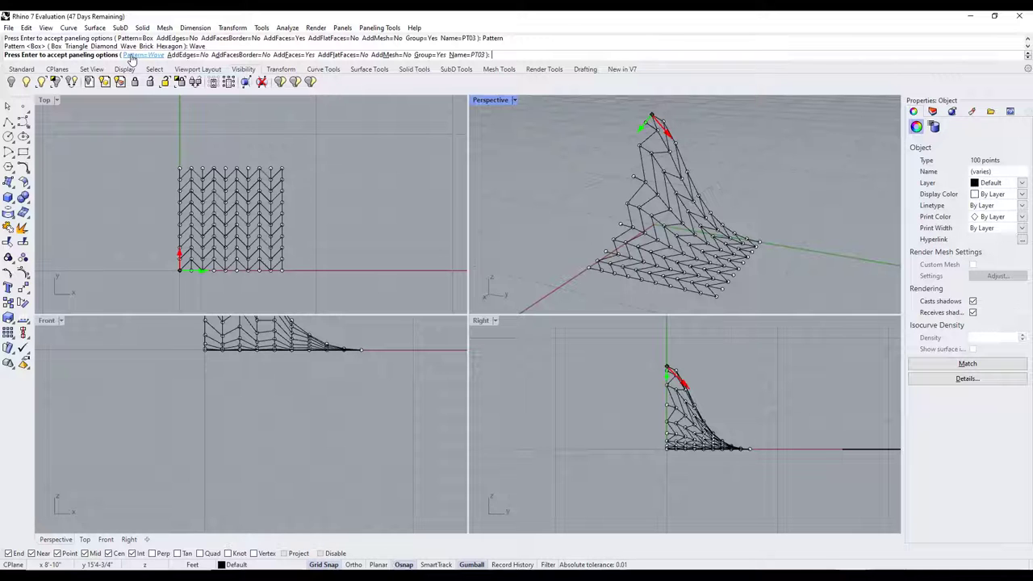
left_click(134, 55)
left_click(117, 56)
left_click(133, 55)
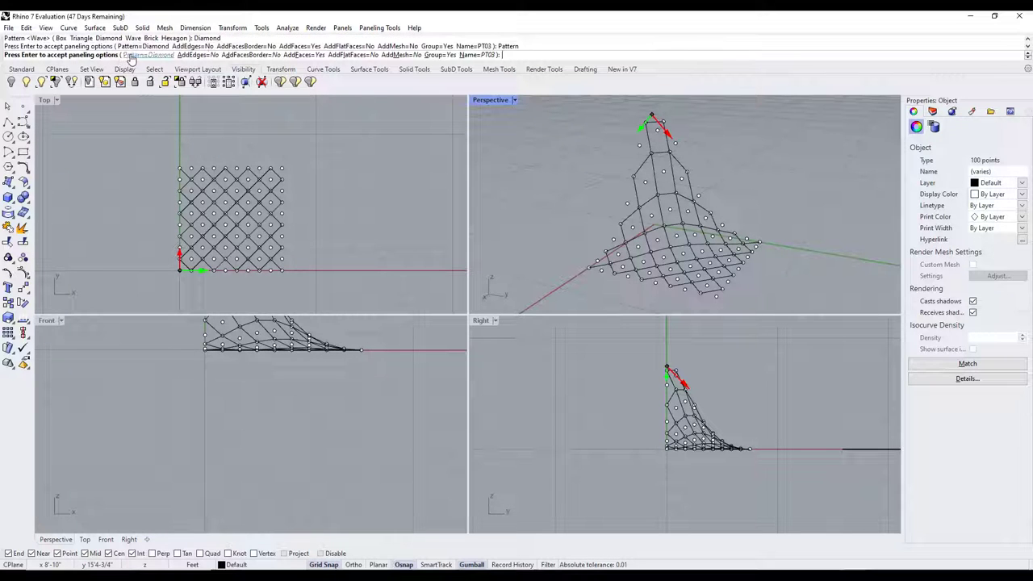
left_click(97, 56)
Set the paneling pattern to Hexagon and accept the paneling named PT03 with AddFaces on.
left_click(134, 55)
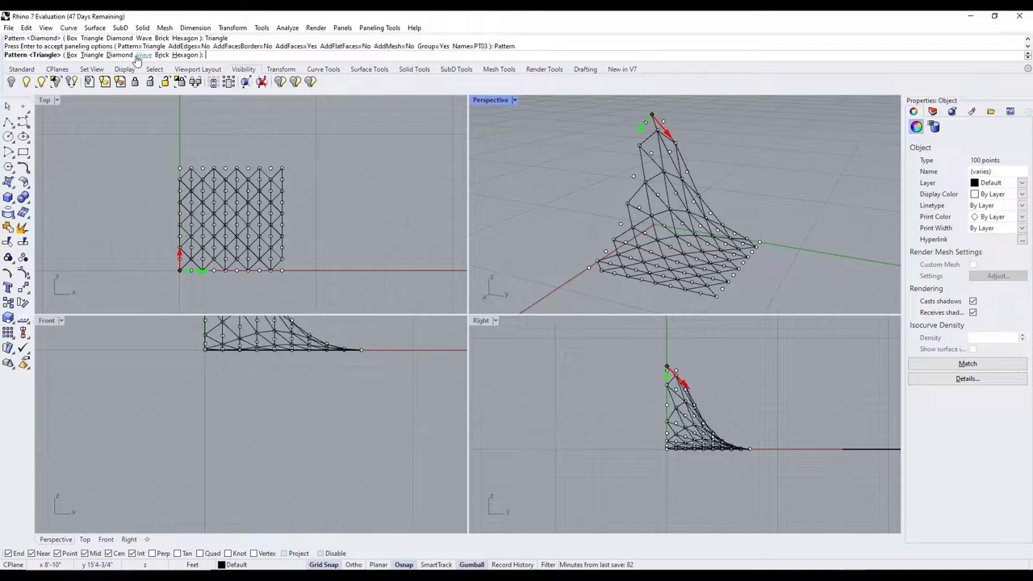
left_click(184, 55)
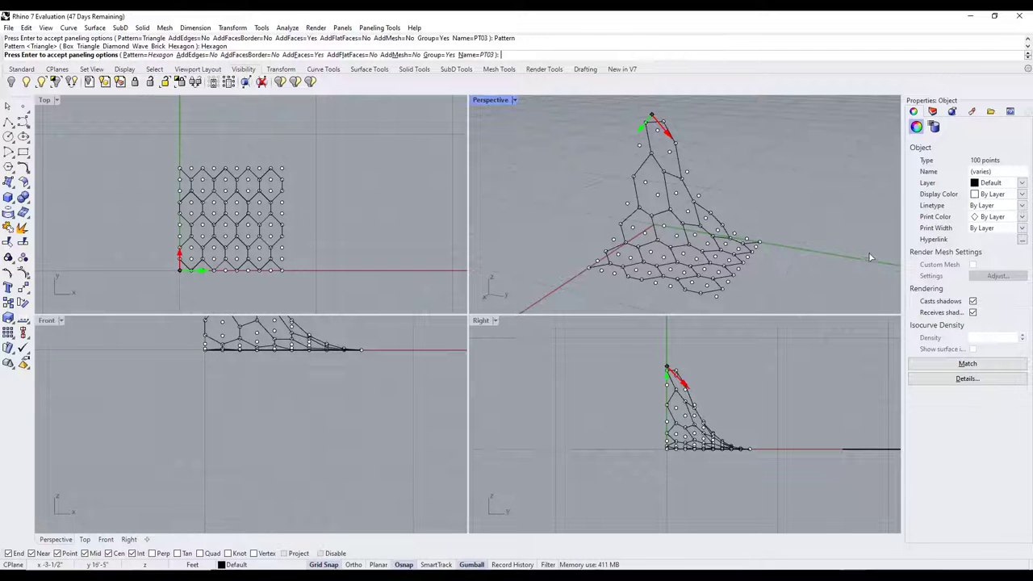
right_click_drag(784, 242, 721, 253)
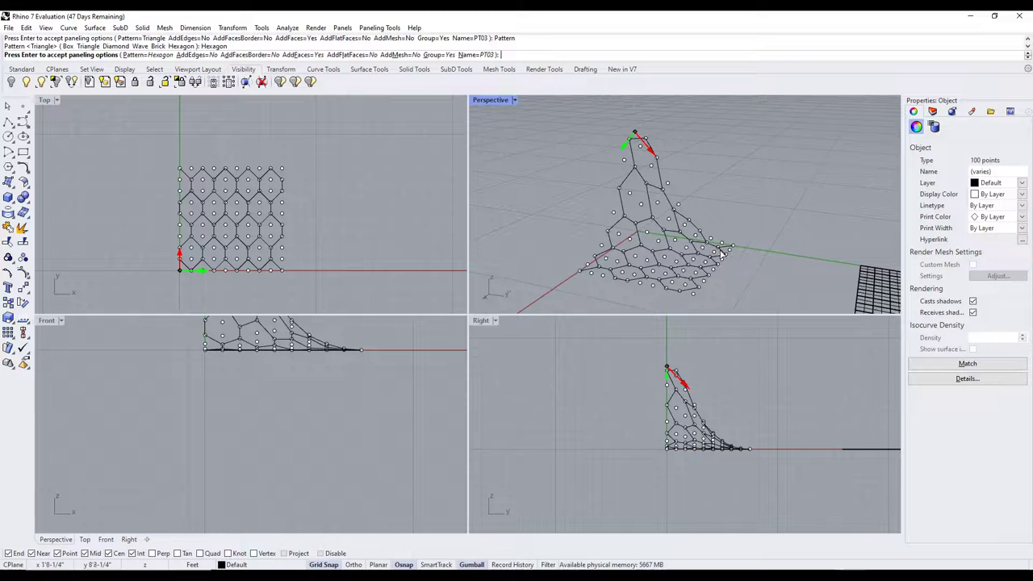
key("Return")
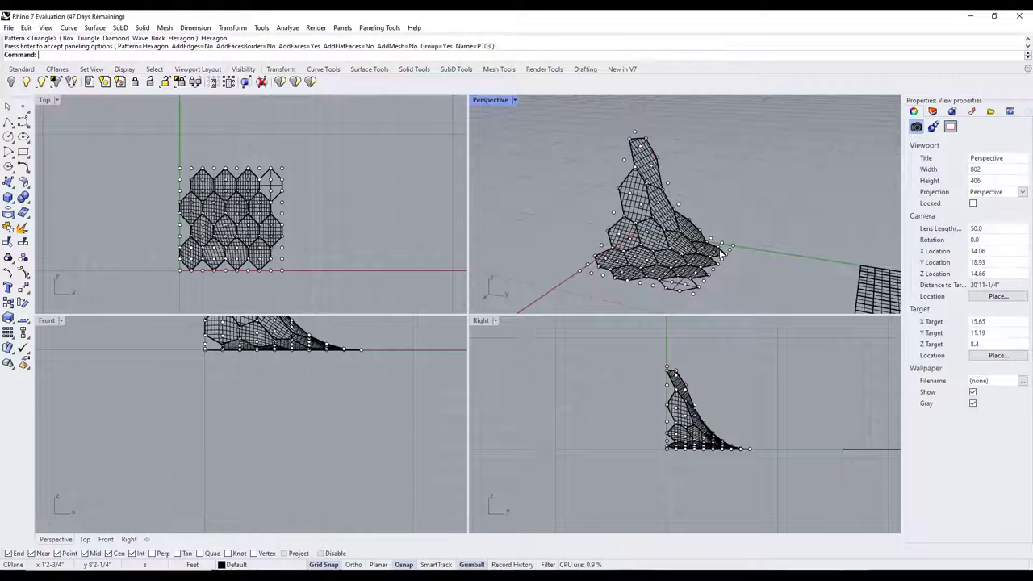
Move the grouped hexagon surfaces along the negative Y direction, well clear of the point grid, and inspect them.
left_click(659, 234)
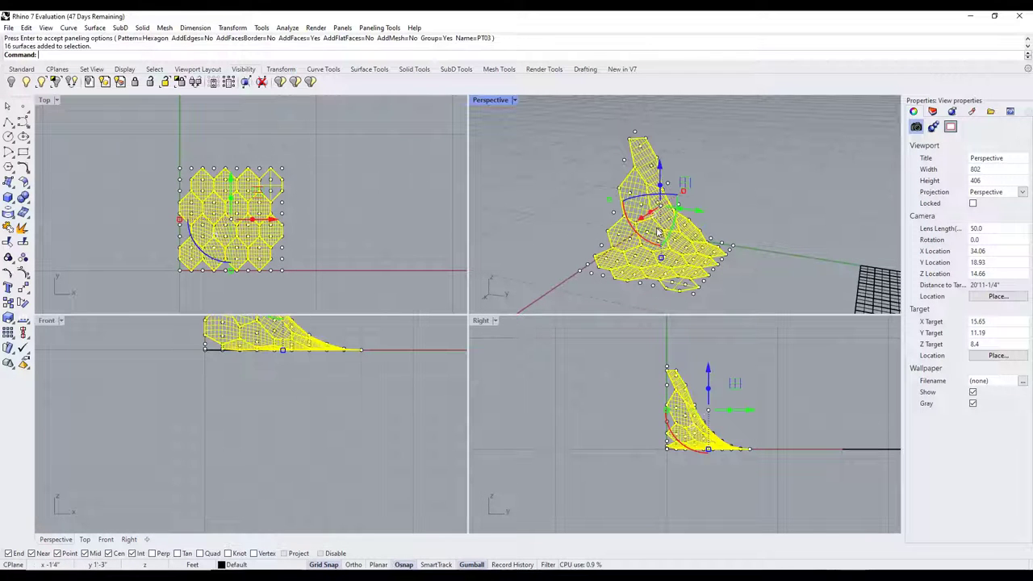
left_click_drag(654, 204, 554, 200)
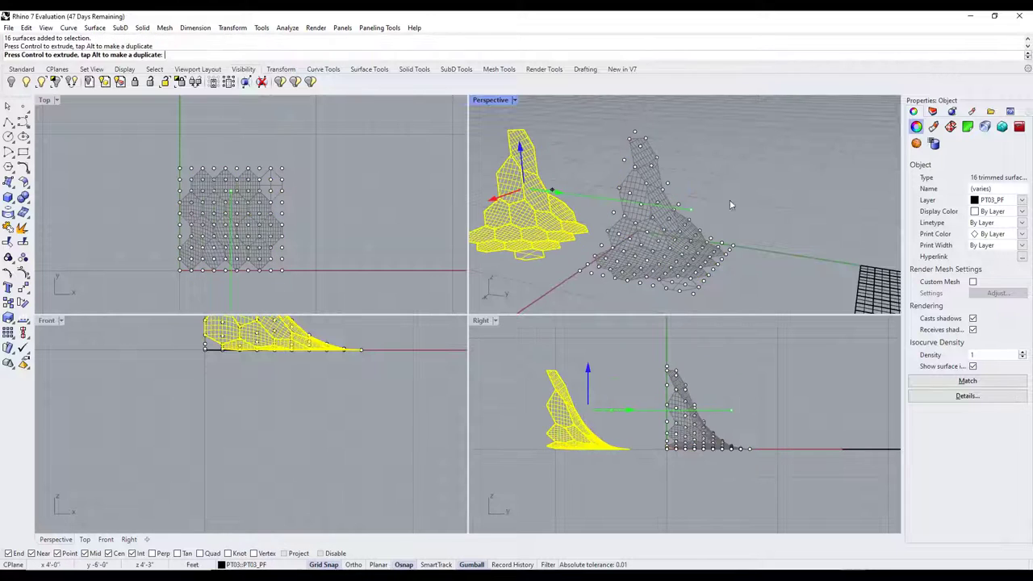
right_click_drag(554, 200, 598, 189)
key("Escape")
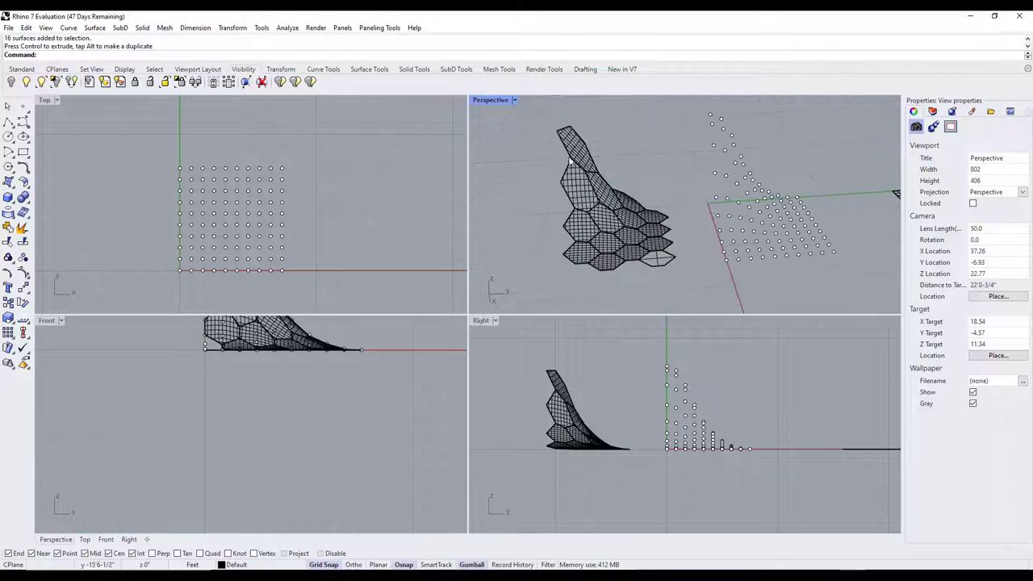
left_click(619, 198)
left_click_drag(620, 197, 581, 191)
right_click_drag(582, 190, 602, 196)
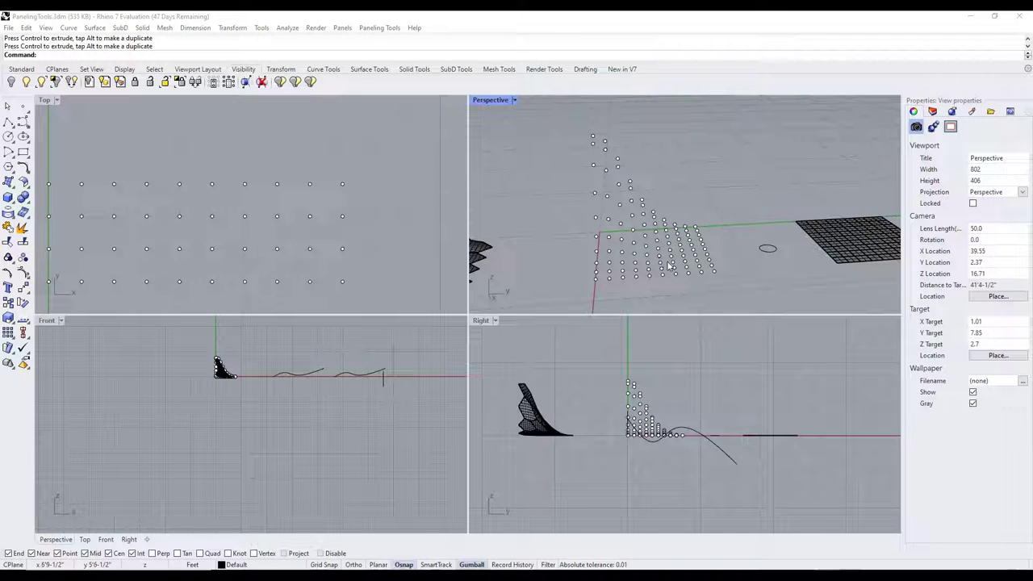
Start Panel Custom 2D on all the points of the deformed grid, without a base surface.
right_click_drag(735, 265, 725, 274)
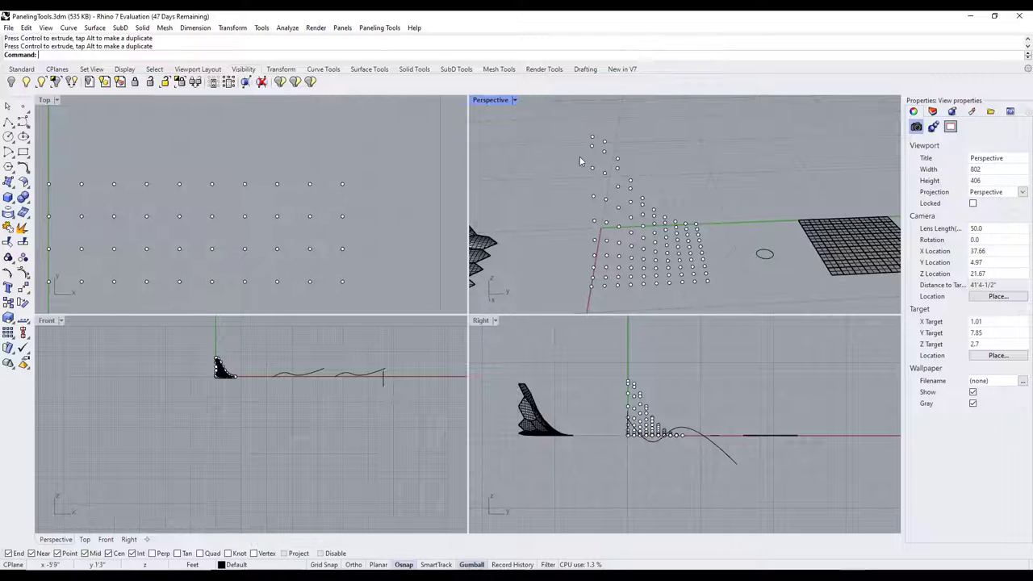
left_click_drag(552, 127, 716, 308)
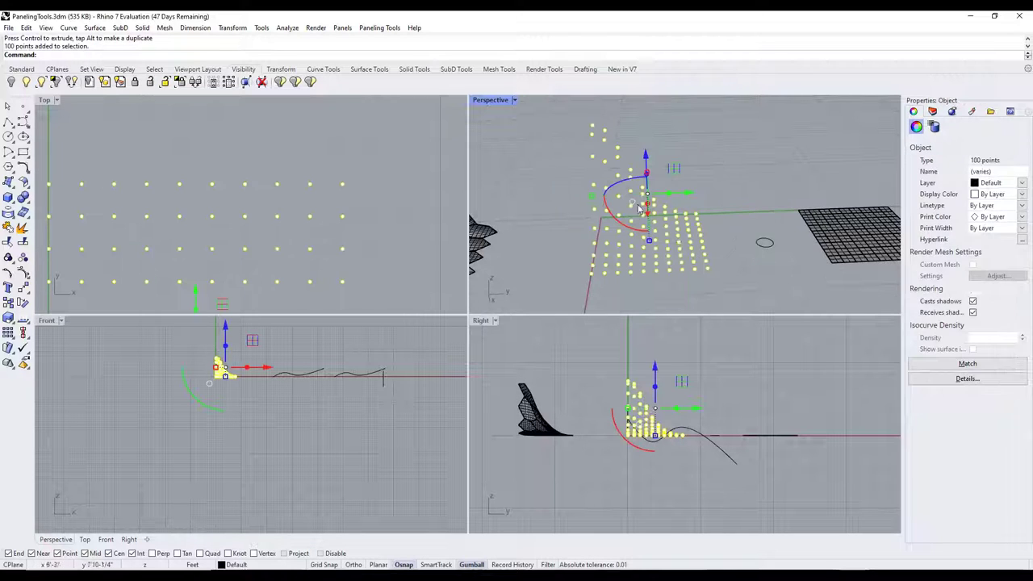
left_click(379, 27)
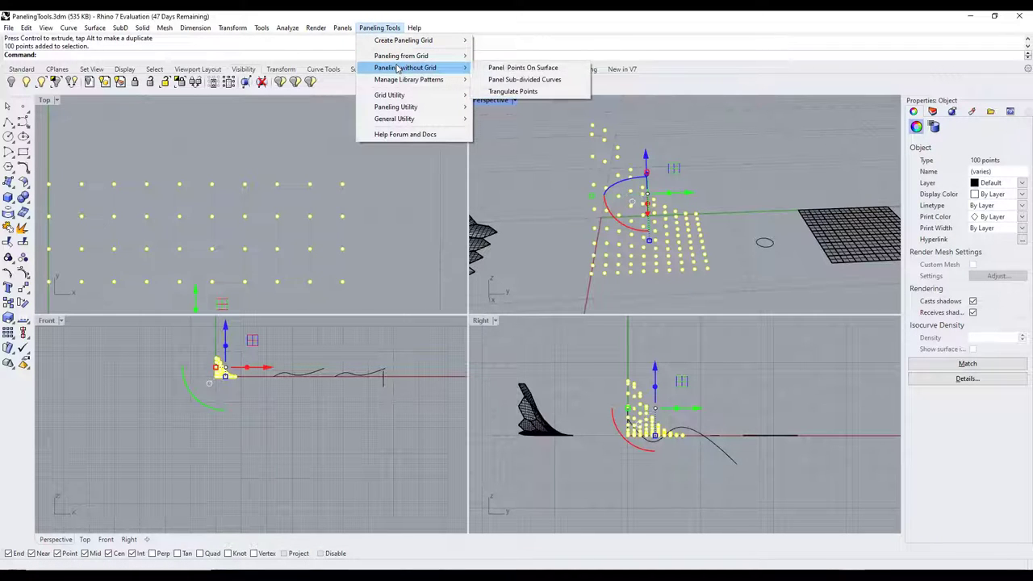
mouse_move(393, 59)
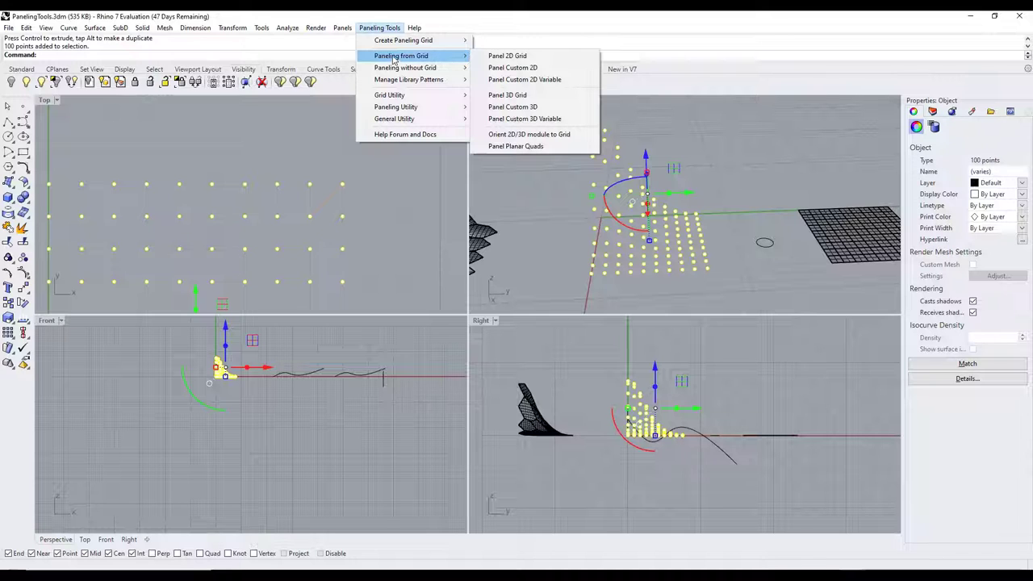
left_click(534, 70)
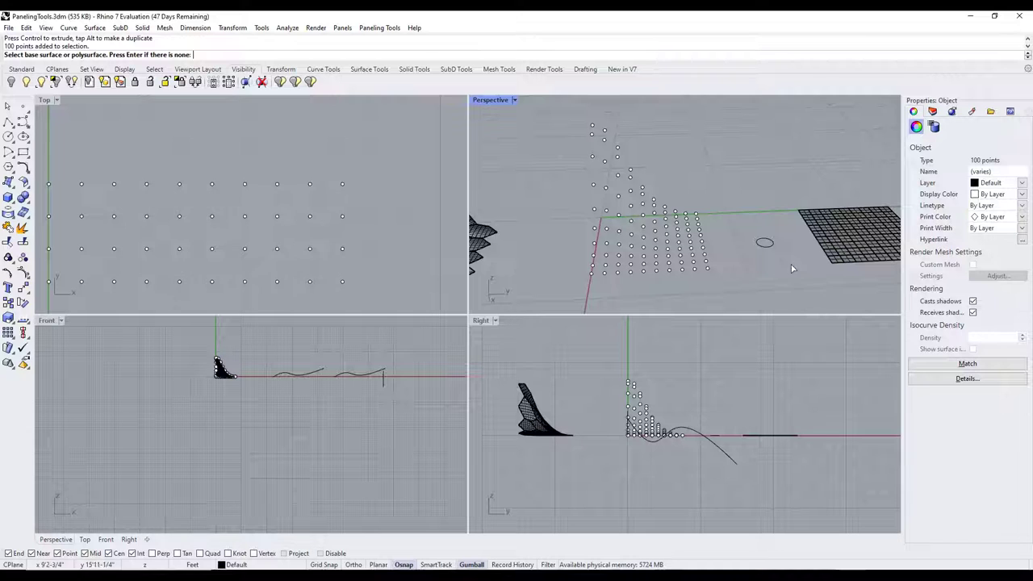
right_click_drag(800, 270, 756, 159)
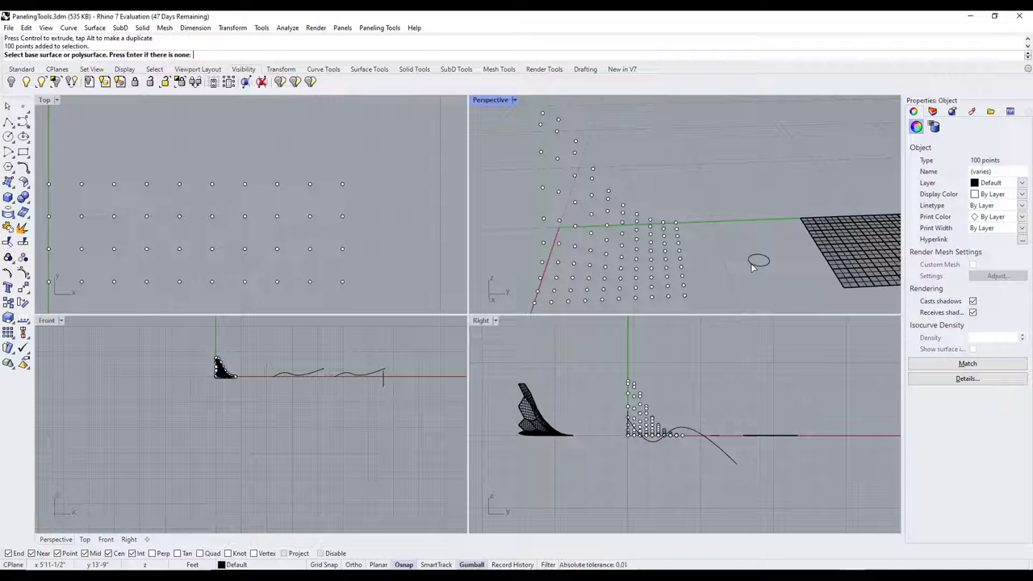
key("Return")
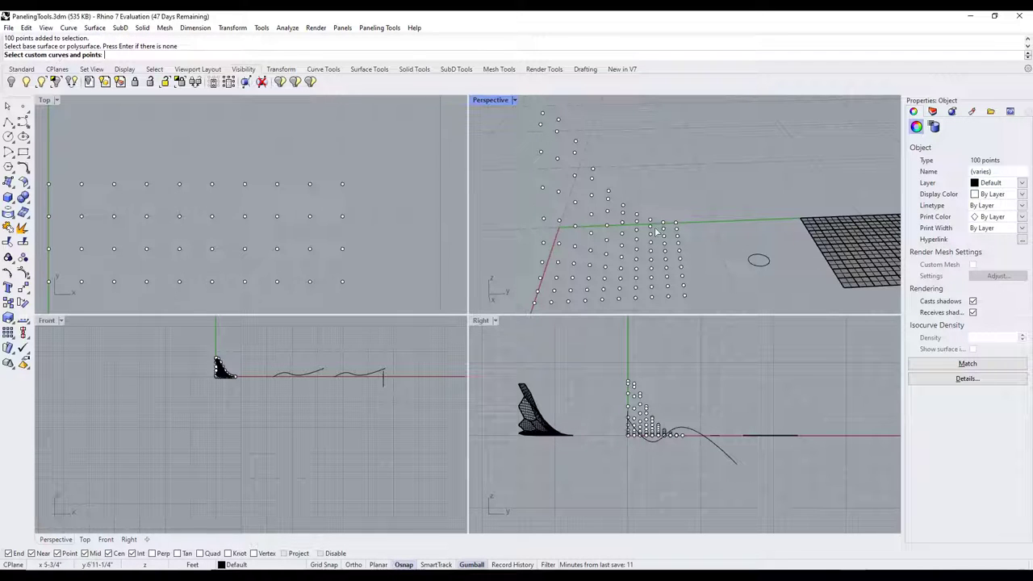
Use the small circle beside the point grid as the custom pattern curve and examine its module preview.
left_click(754, 266)
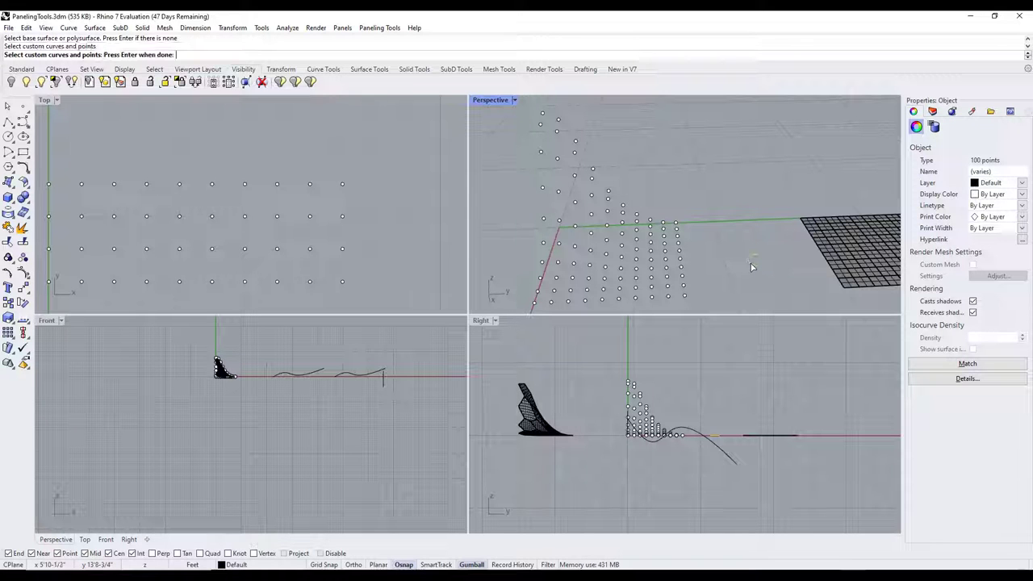
left_click(752, 266)
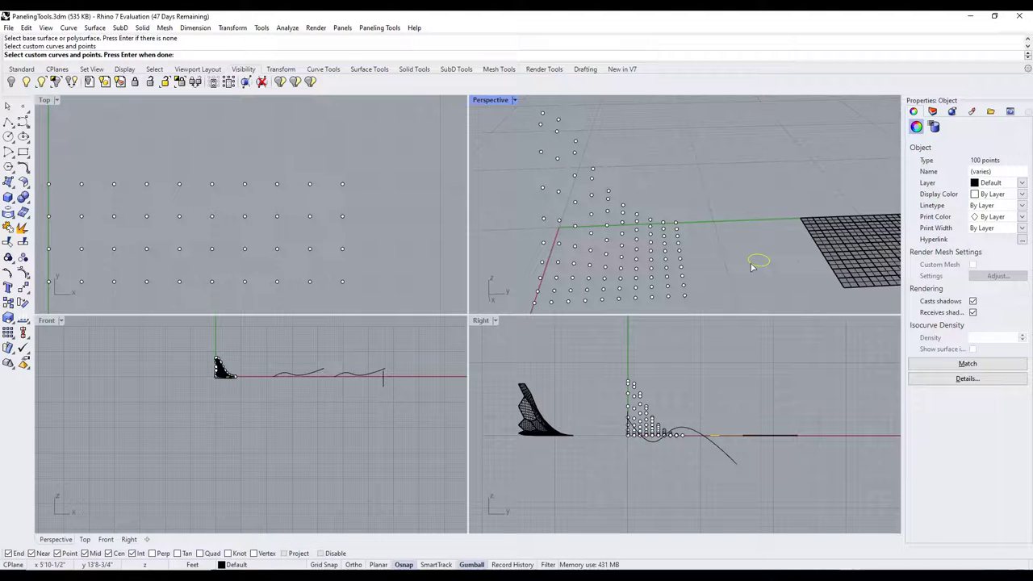
key("Return")
scroll(823, 268, "up", 5)
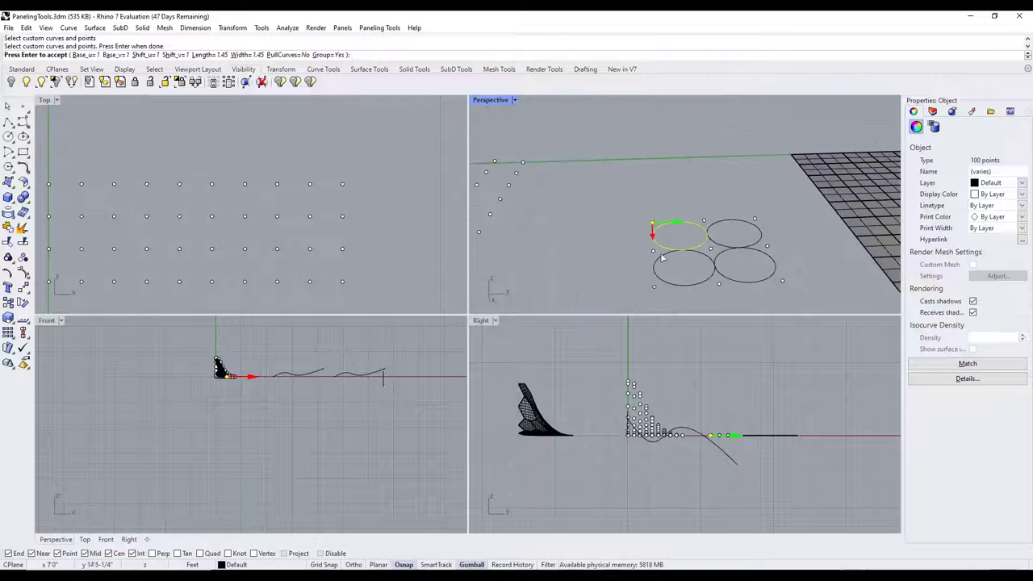
scroll(688, 231, "up", 3)
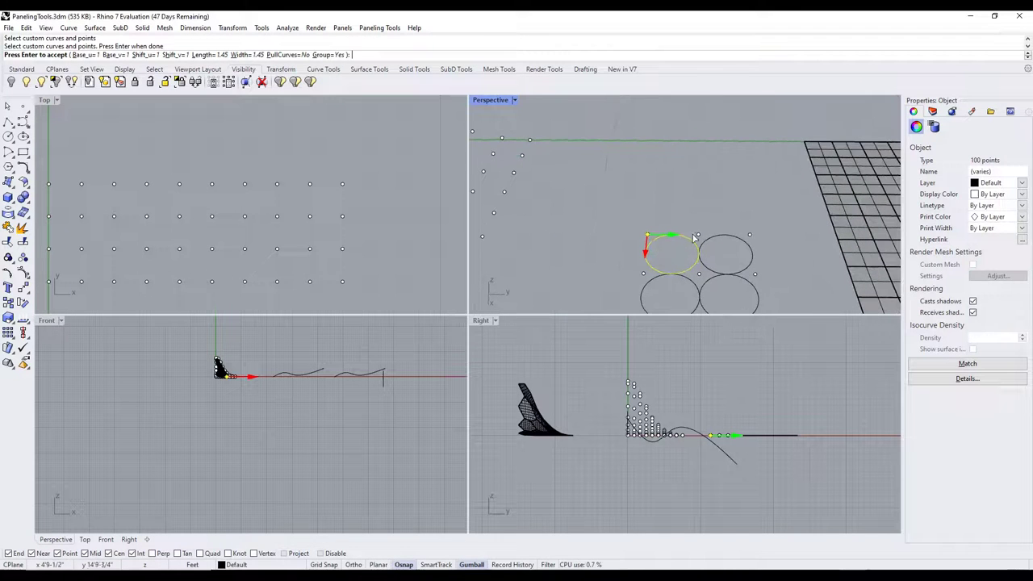
Accept the circle paneling with base and shift values of 1 and Group set to Yes, and inspect it.
scroll(699, 236, "down", 4)
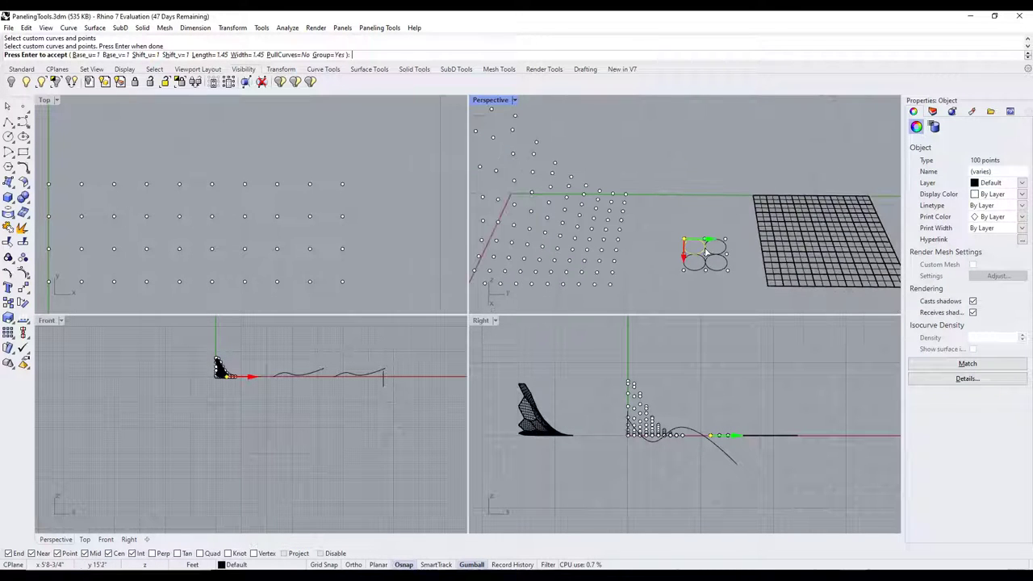
scroll(701, 257, "up", 5)
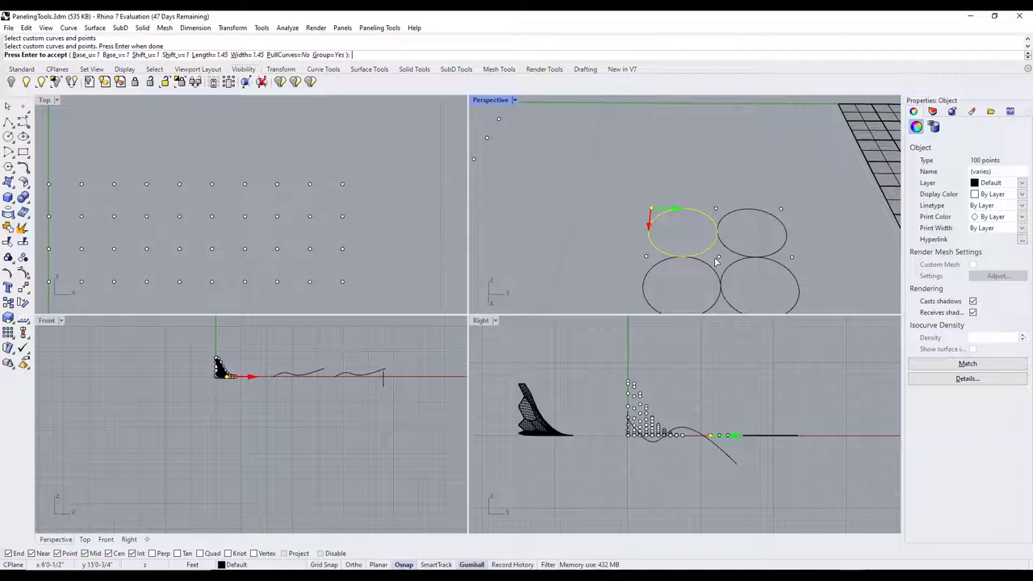
scroll(654, 256, "down", 5)
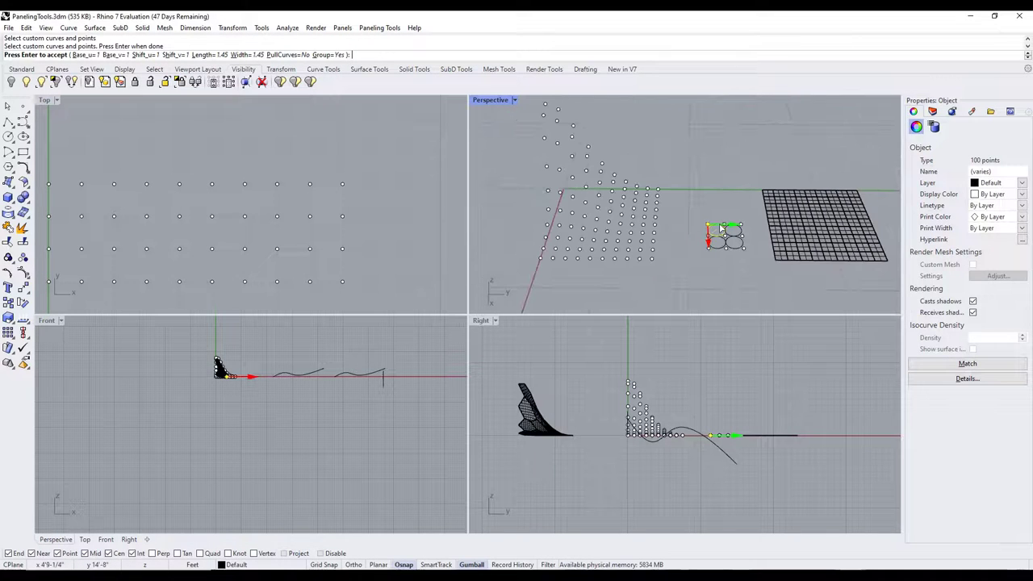
key("Return")
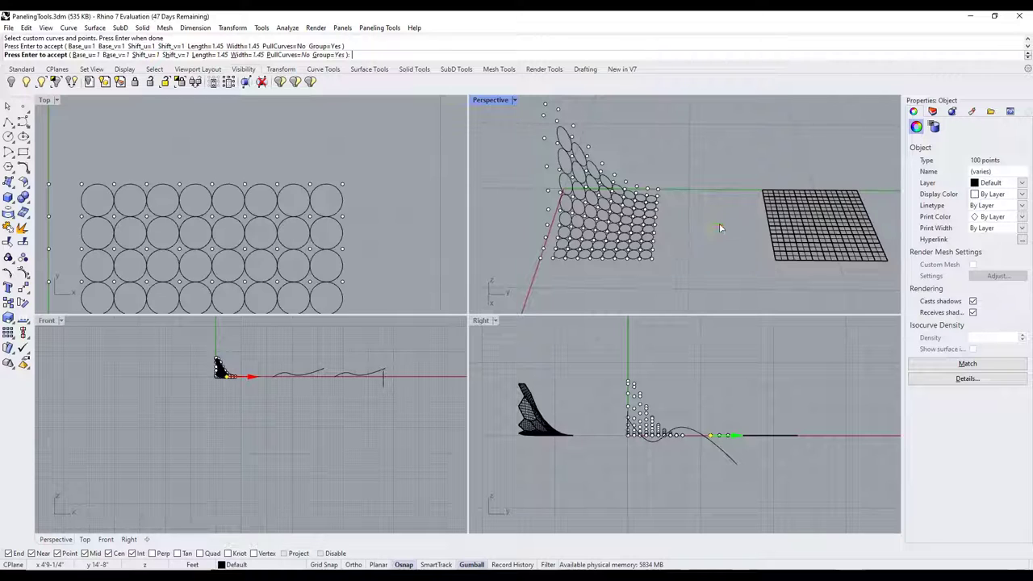
scroll(649, 219, "up", 3)
right_click_drag(598, 207, 567, 174)
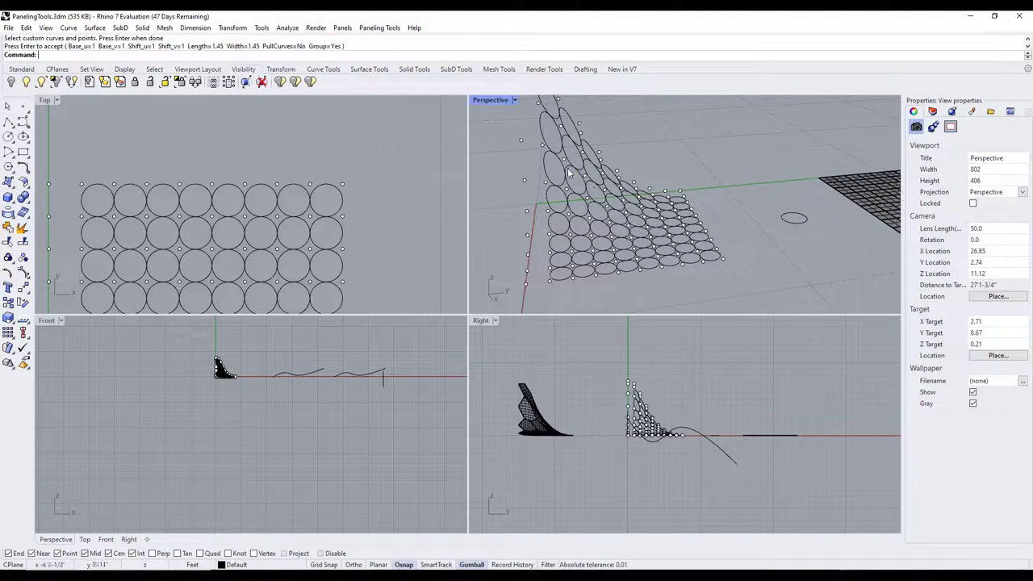
Select all the newly created panel circles and move them along the negative Y direction, clear of the point grid.
key("ctrl+l")
scroll(628, 166, "up", 4)
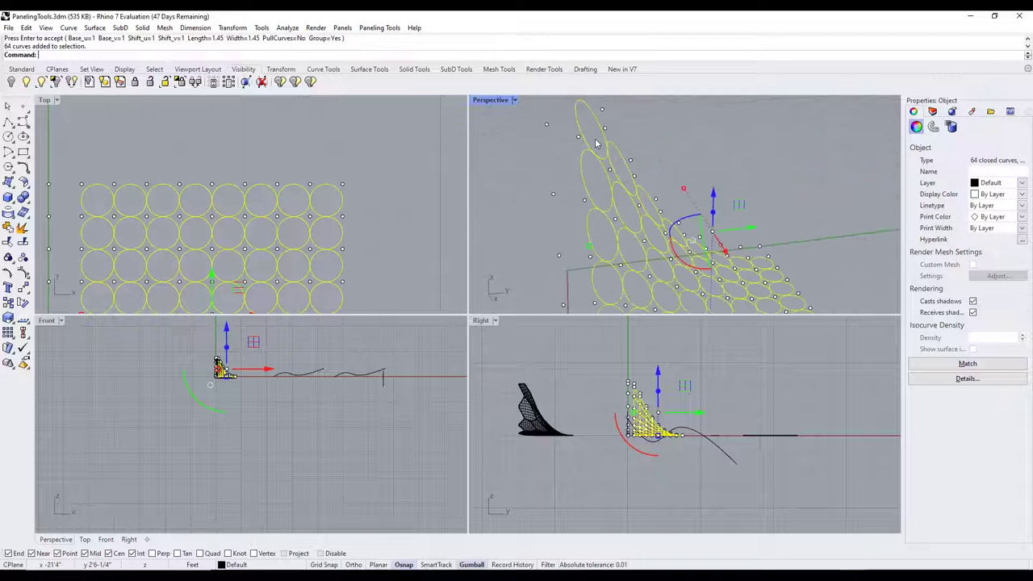
scroll(626, 184, "down", 4)
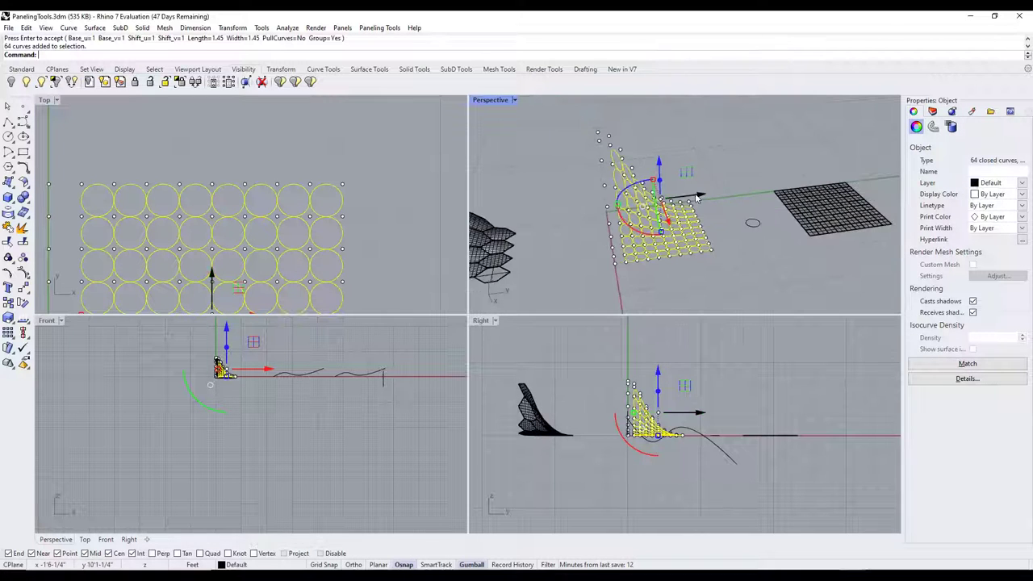
left_click_drag(693, 197, 598, 212)
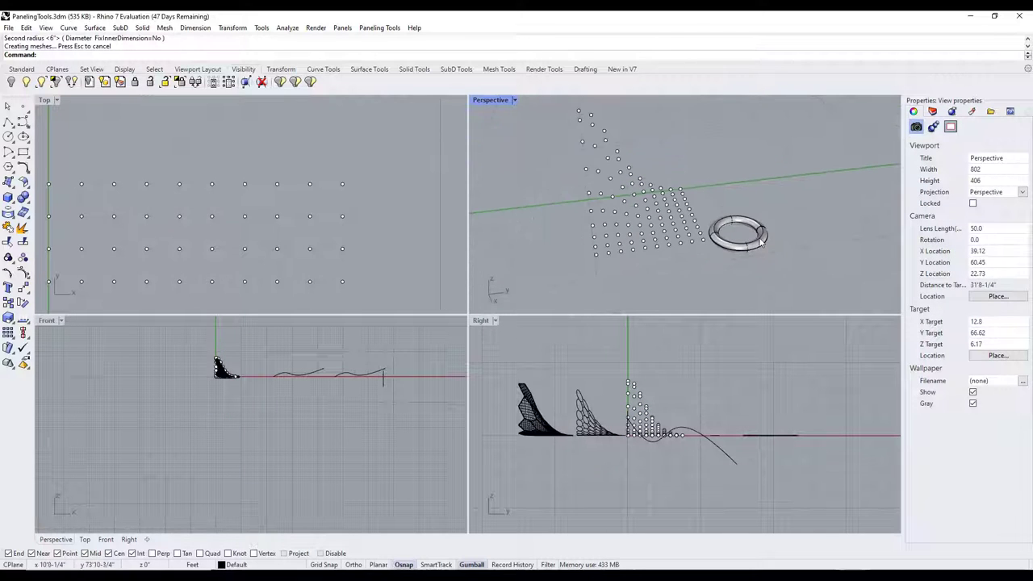
Move the torus a little along the positive Y direction, away from the point grid.
left_click(761, 242)
left_click_drag(738, 236, 692, 228)
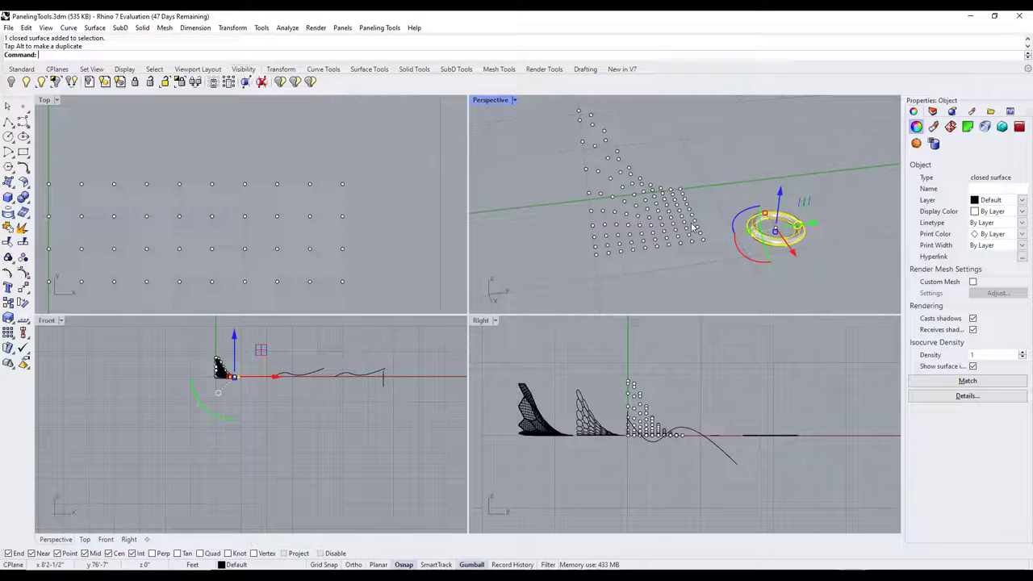
left_click(641, 208)
Select all the points of the deformed grid and group them.
right_click_drag(700, 251, 693, 216)
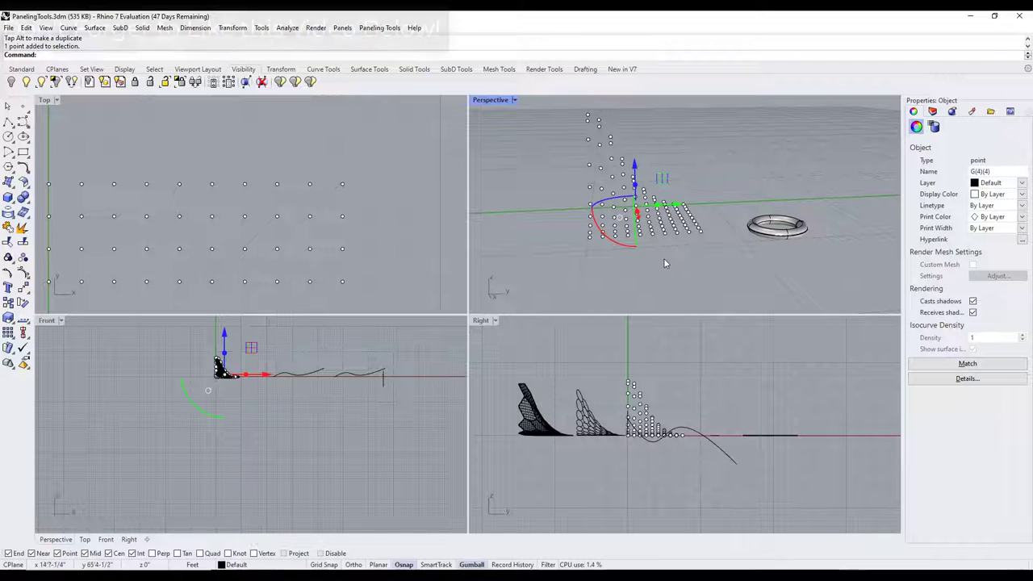
right_click_drag(661, 255, 658, 207)
scroll(658, 207, "down", 2)
left_click_drag(578, 127, 686, 246)
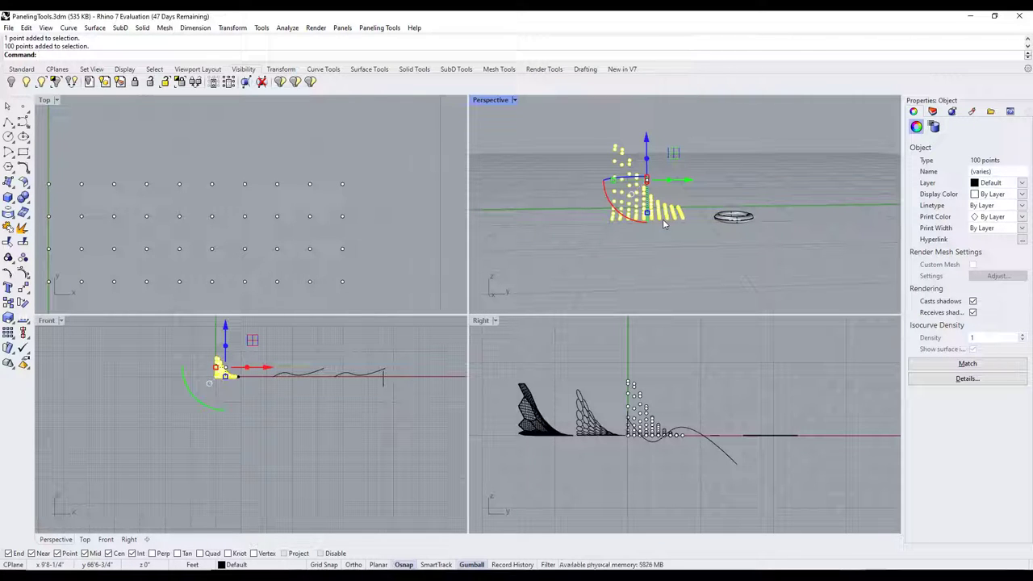
key("Return")
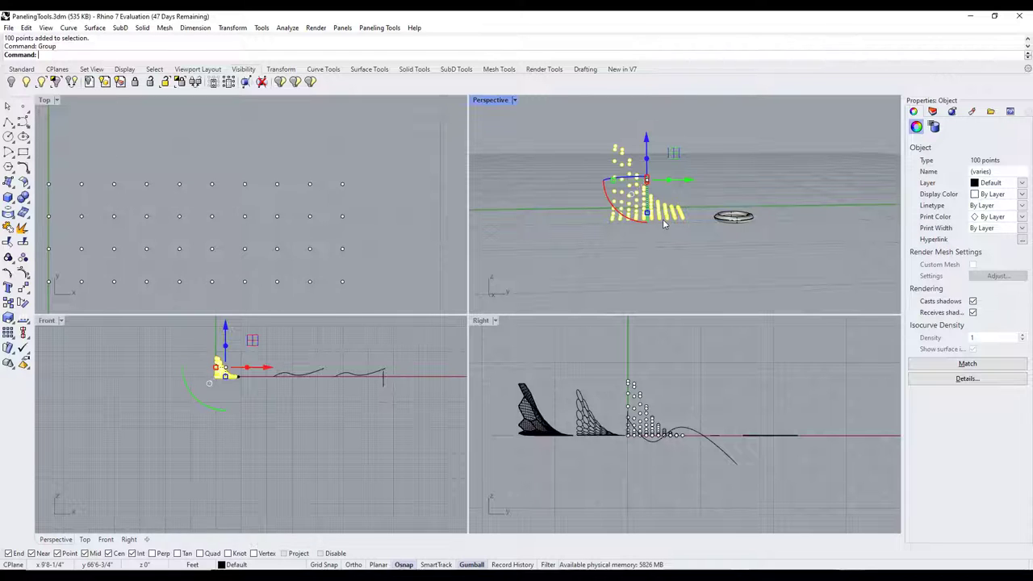
scroll(635, 187, "up", 2)
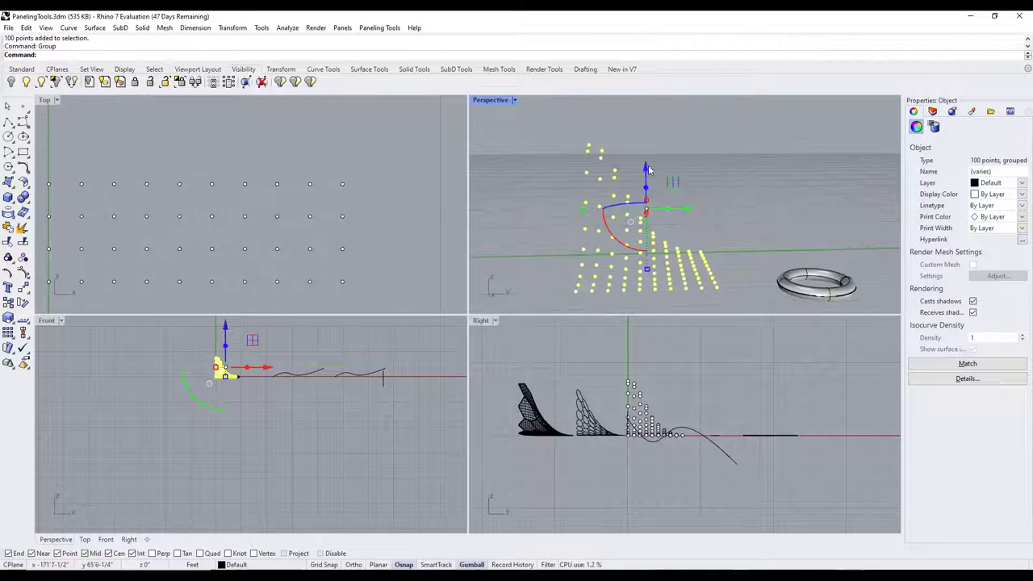
Duplicate the grouped point grid a short distance below the original, group the copy, and inspect the two layers.
left_click_drag(645, 172, 647, 179)
right_click_drag(686, 278, 733, 202)
left_click(734, 222)
scroll(680, 275, "up", 10)
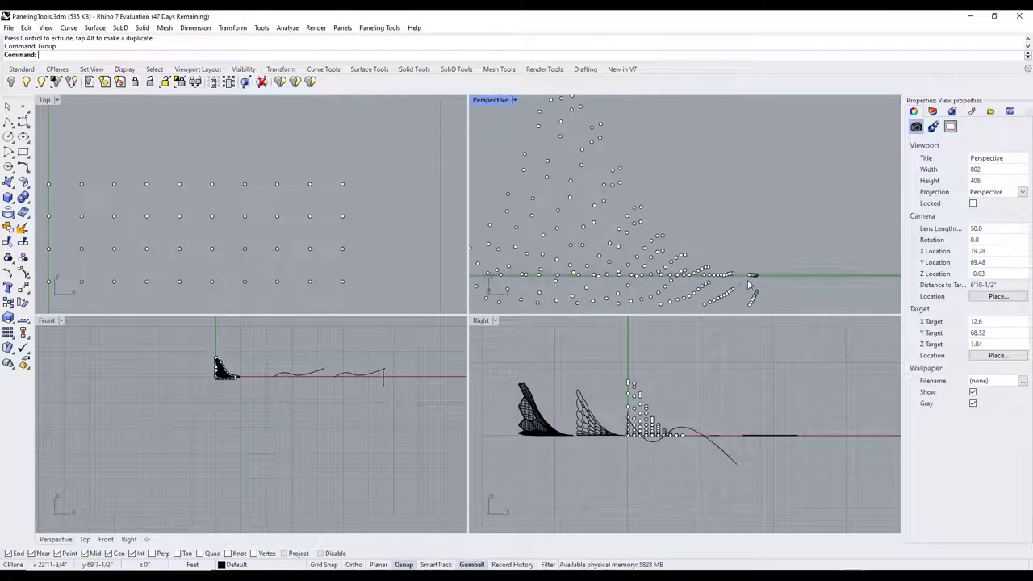
right_click_drag(743, 301, 742, 289)
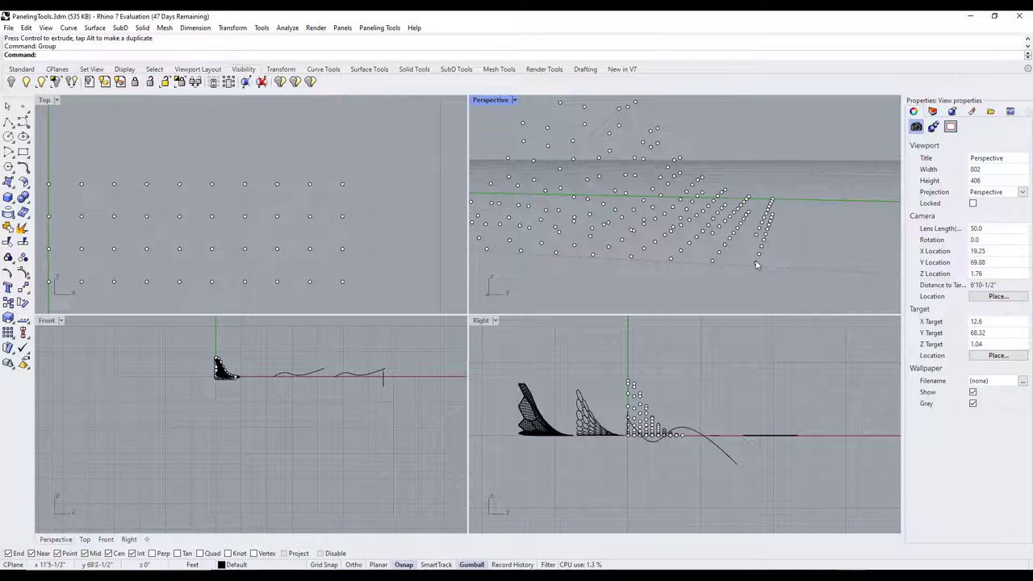
mouse_move(745, 253)
right_mouse_down()
mouse_move(726, 253)
mouse_move(754, 266)
mouse_move(765, 250)
right_mouse_up()
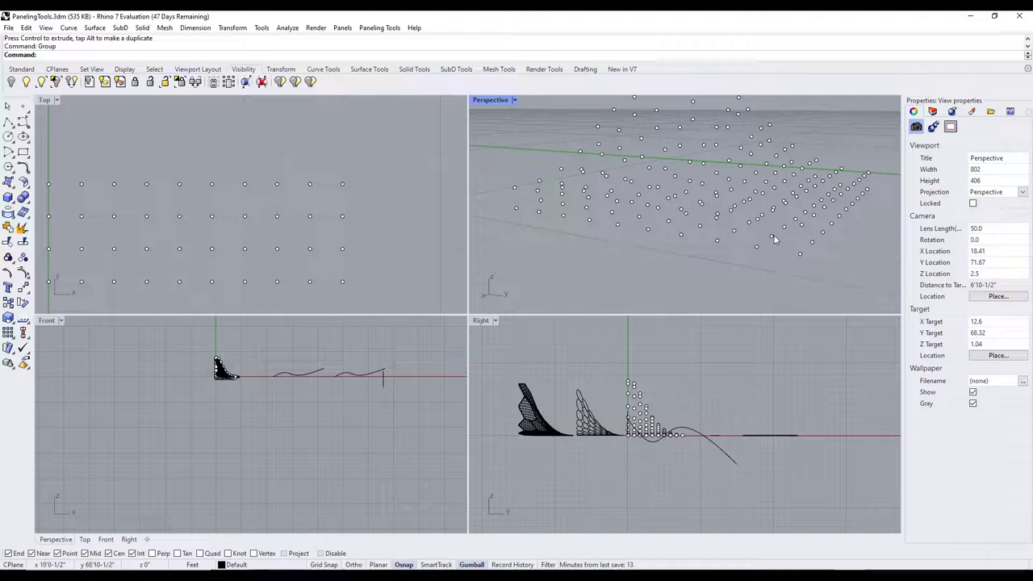
scroll(756, 234, "down", 10)
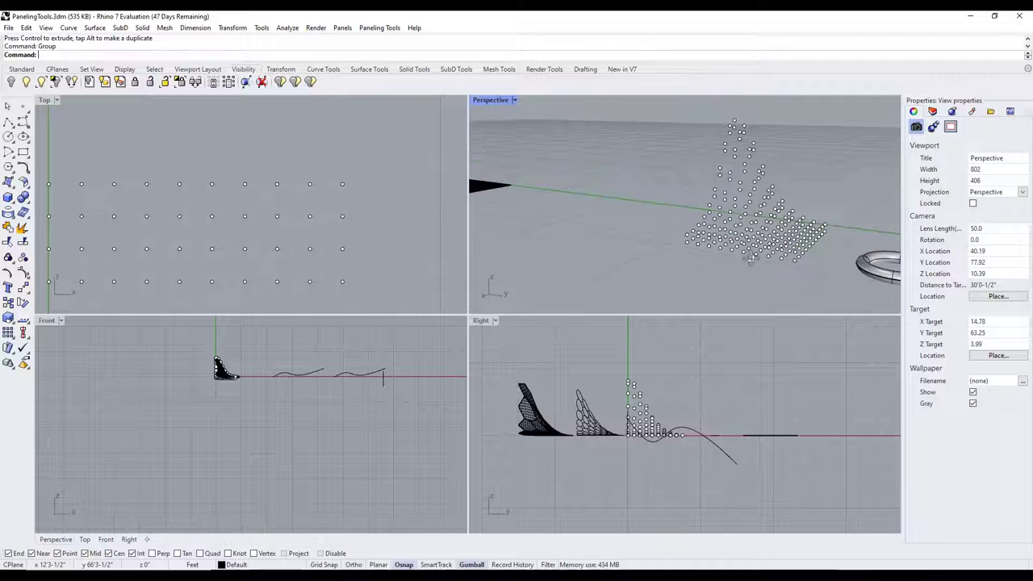
right_click_drag(751, 258, 777, 269)
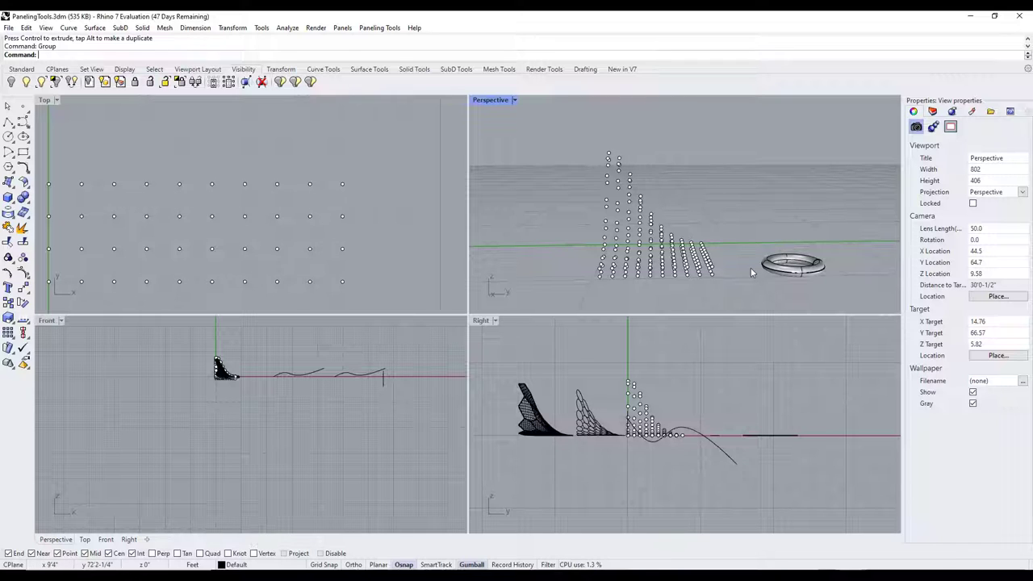
Start Panel Custom 3D with the upper point grid as the first bounding grid.
scroll(781, 288, "up", 2)
left_click(379, 27)
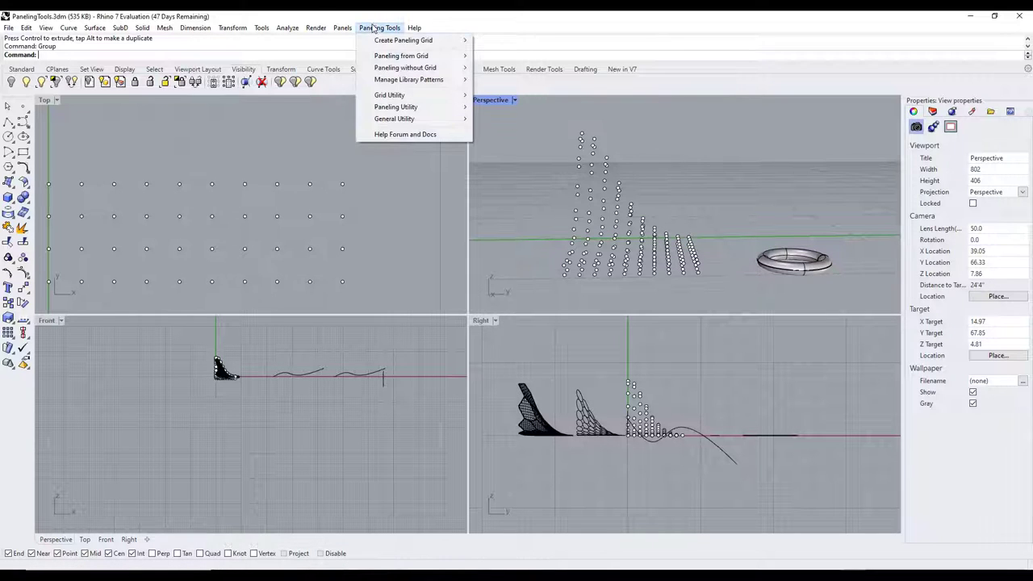
mouse_move(397, 61)
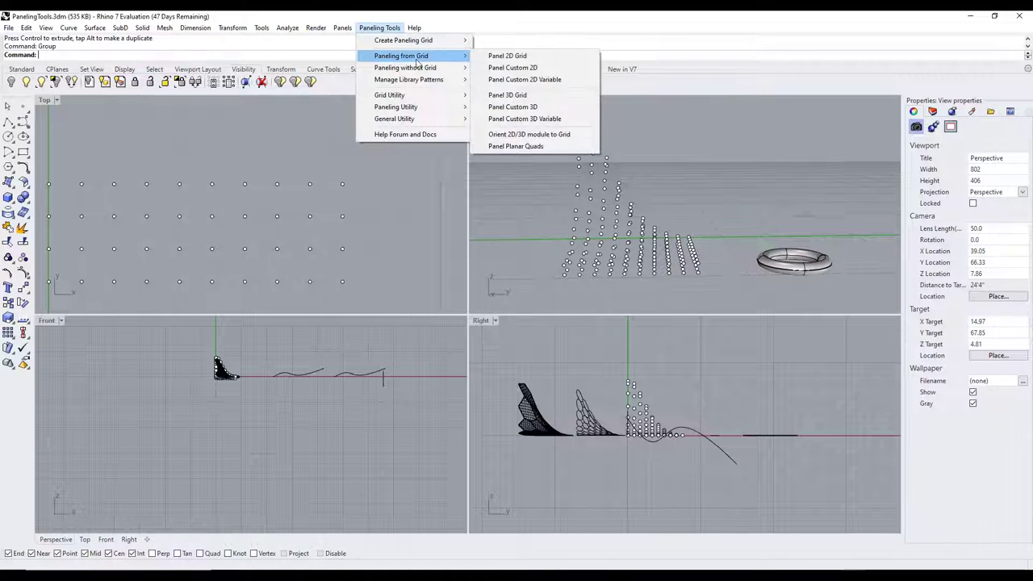
left_click(521, 108)
right_click_drag(619, 187, 646, 207)
scroll(680, 220, "up", 2)
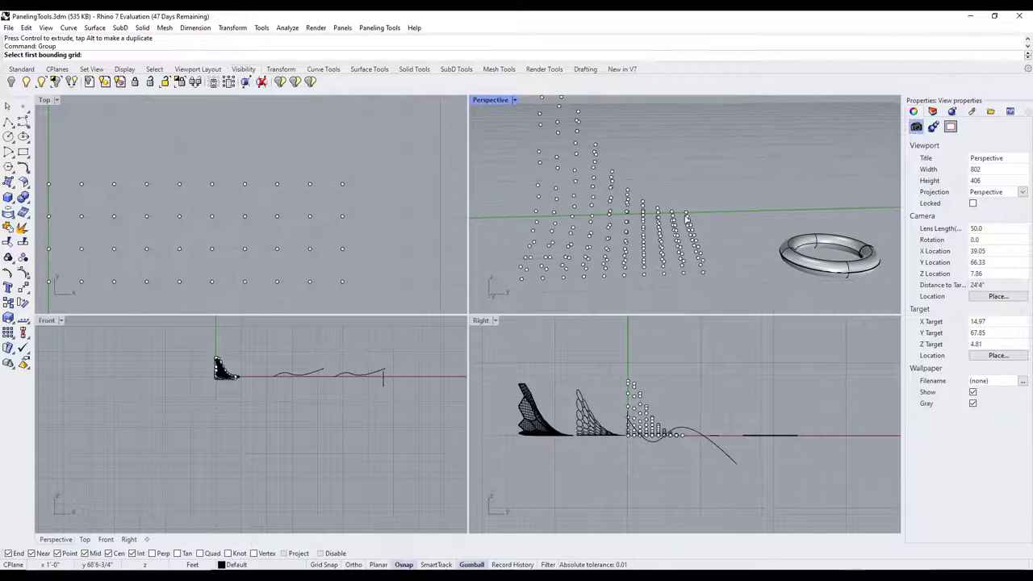
left_click(688, 216)
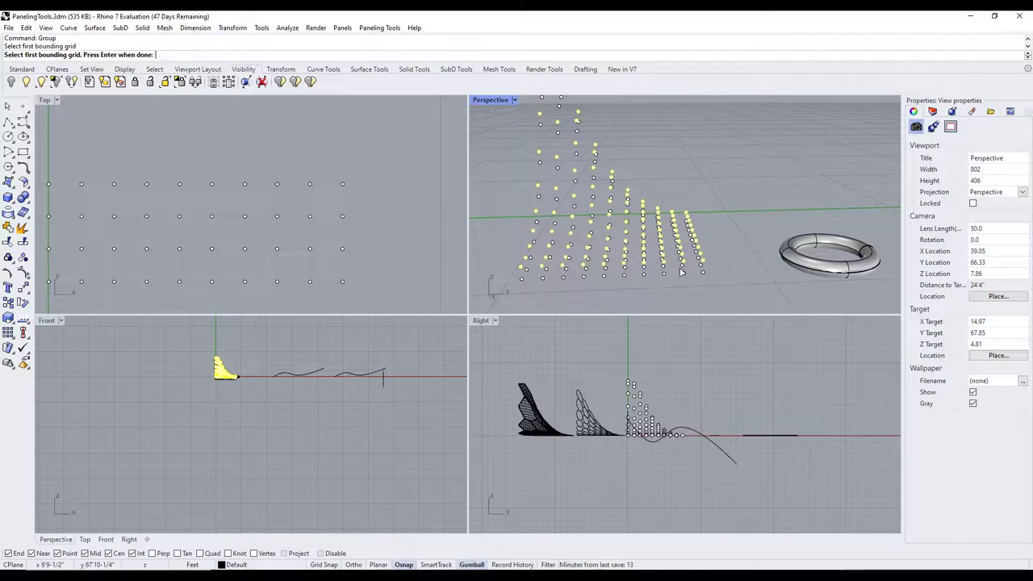
key("Return")
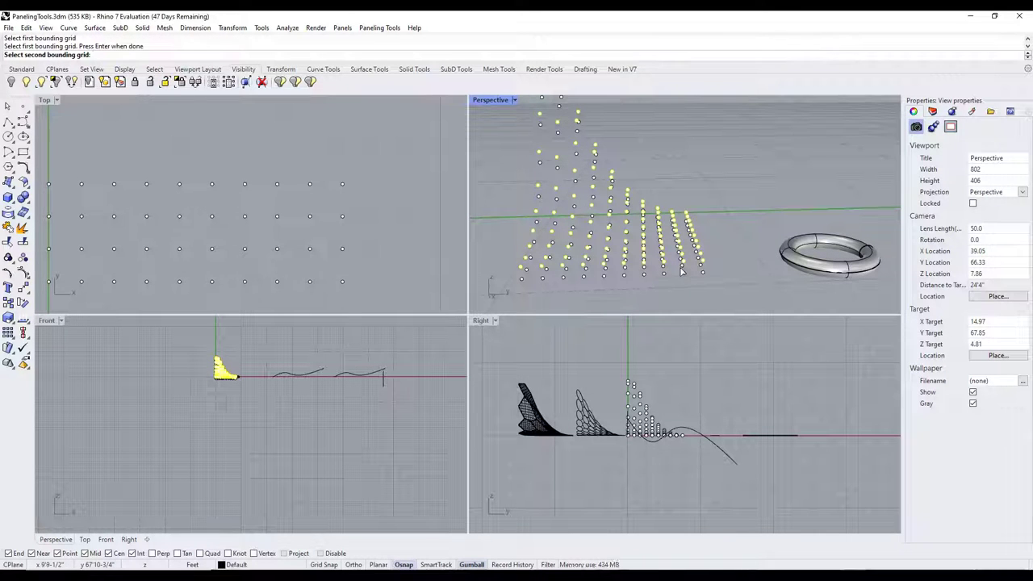
Use the lower point grid as the second bounding grid and continue without bounding surfaces.
right_click_drag(710, 257, 705, 306)
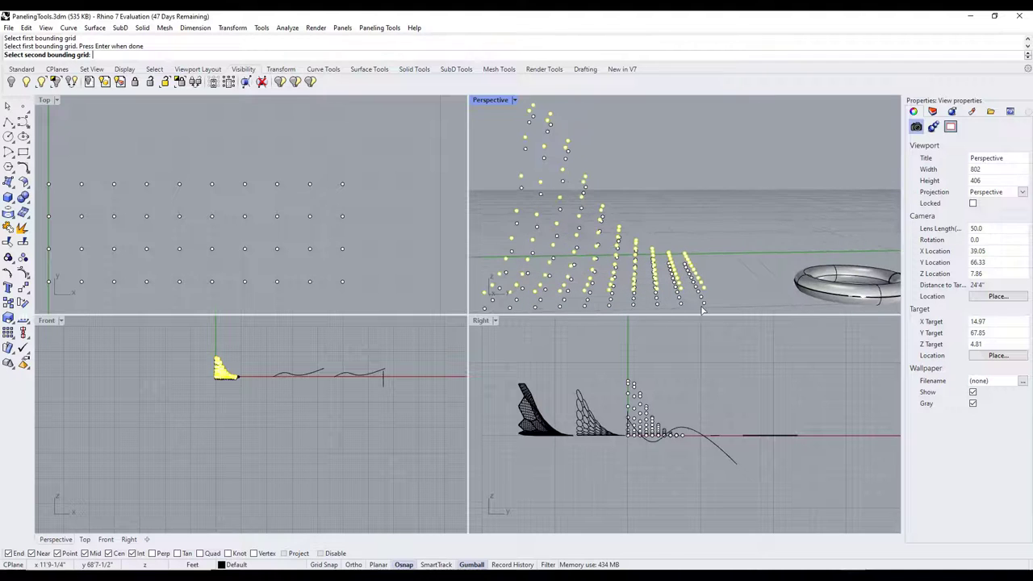
left_click(705, 307)
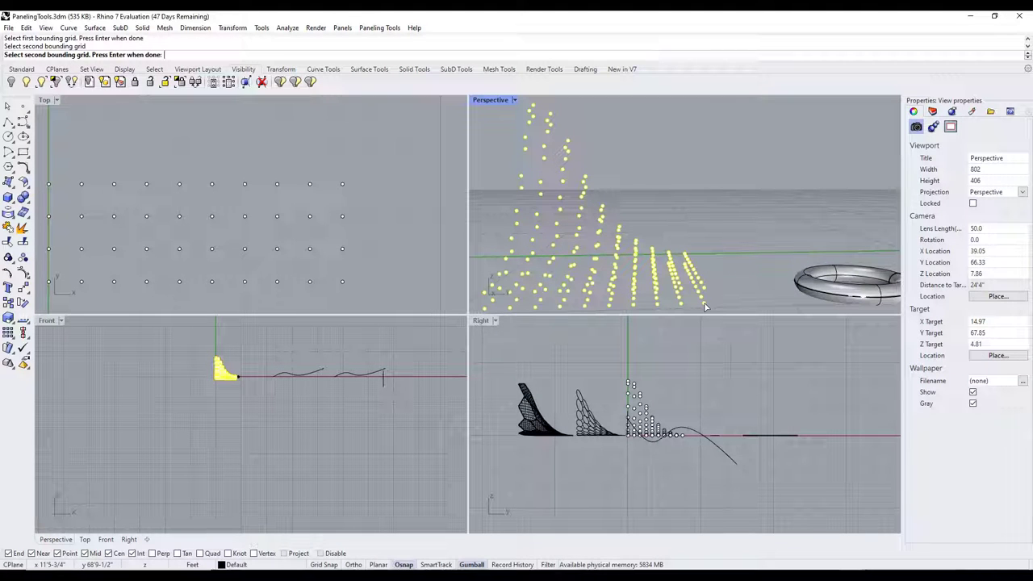
key("Return")
scroll(662, 274, "down", 3)
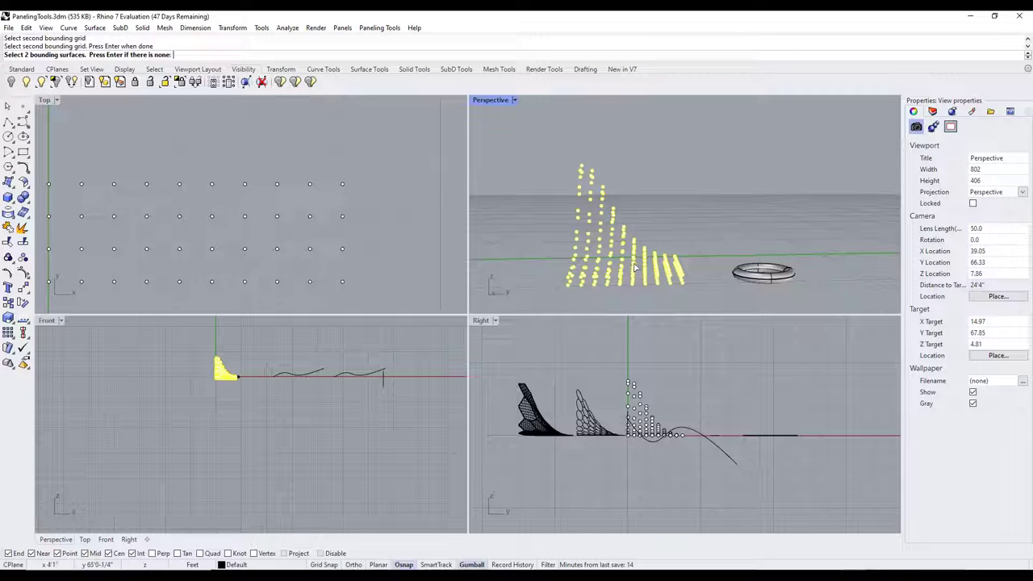
right_click_drag(694, 269, 658, 296)
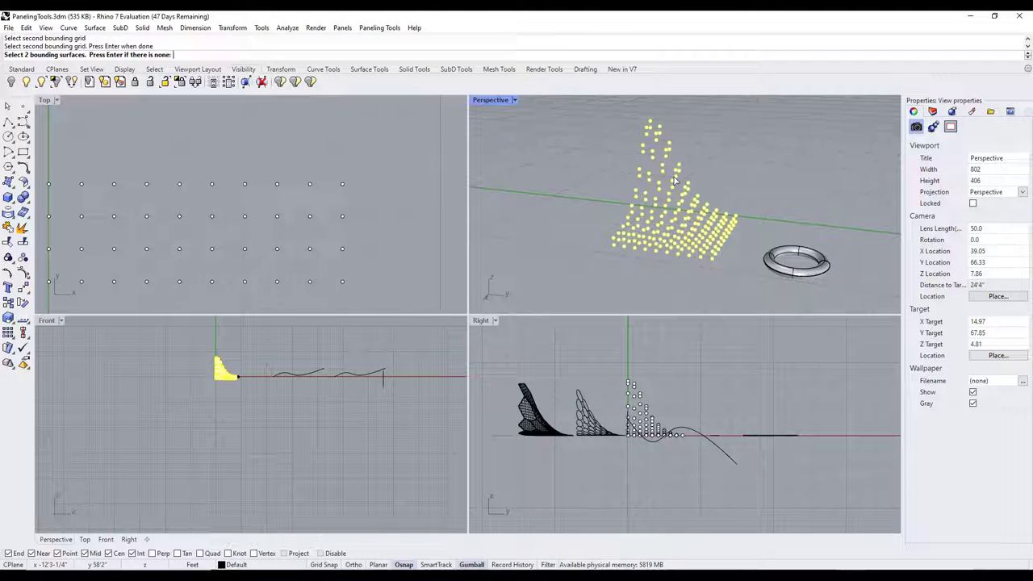
key("Return")
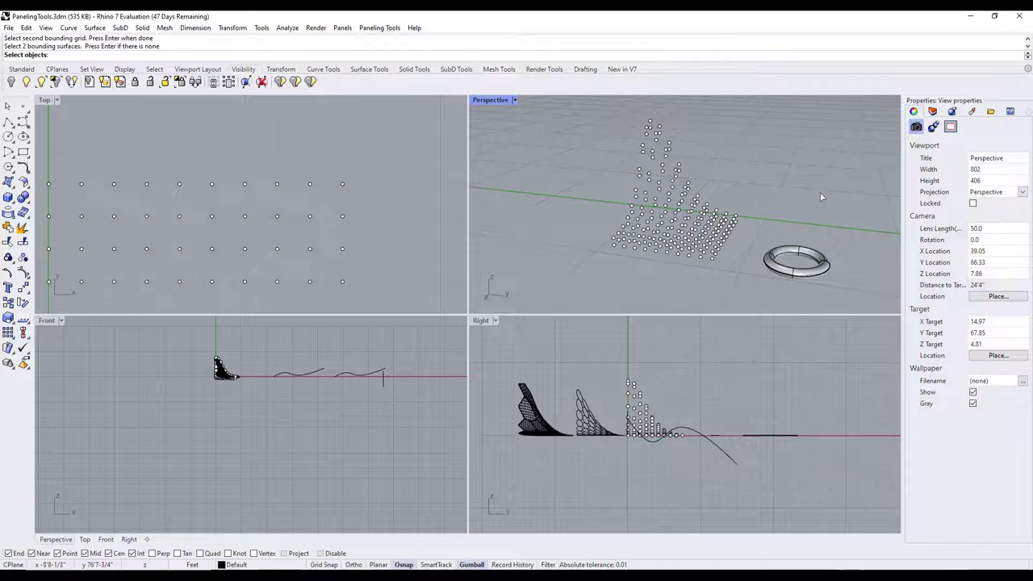
Use the torus as the custom 3D module object and examine its module preview.
scroll(858, 240, "up", 1)
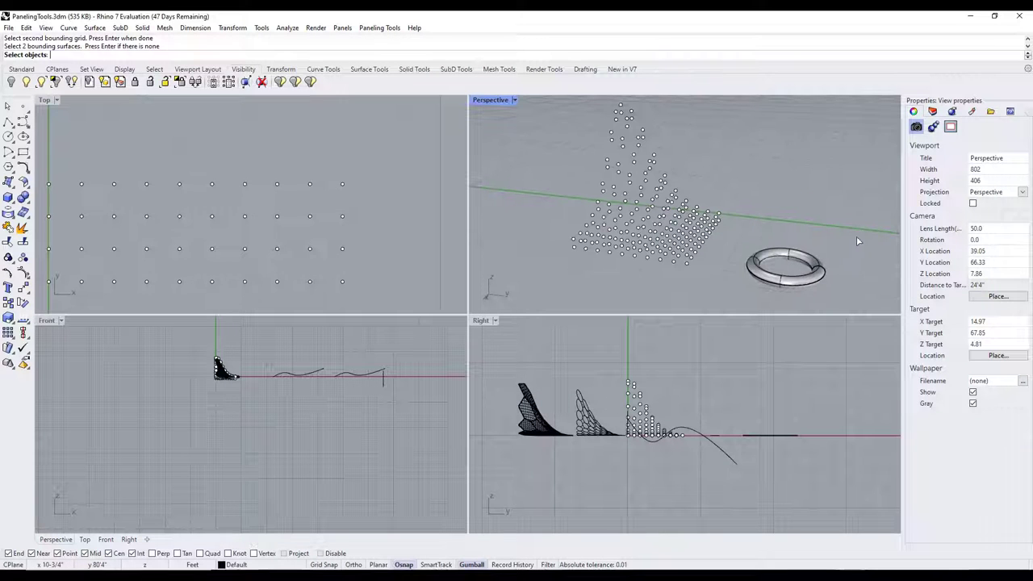
left_click(769, 281)
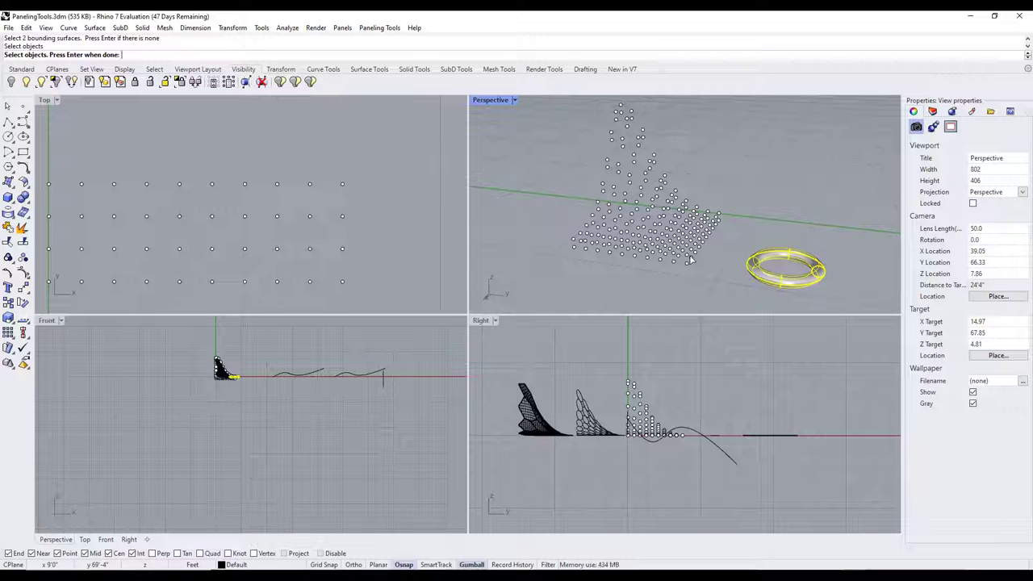
key("Return")
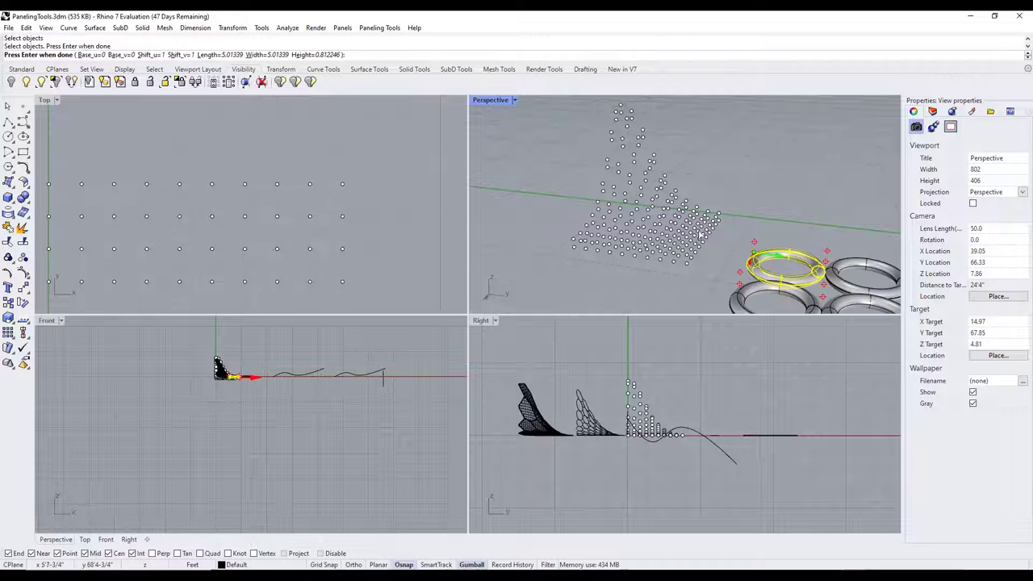
right_click_drag(699, 233, 703, 208)
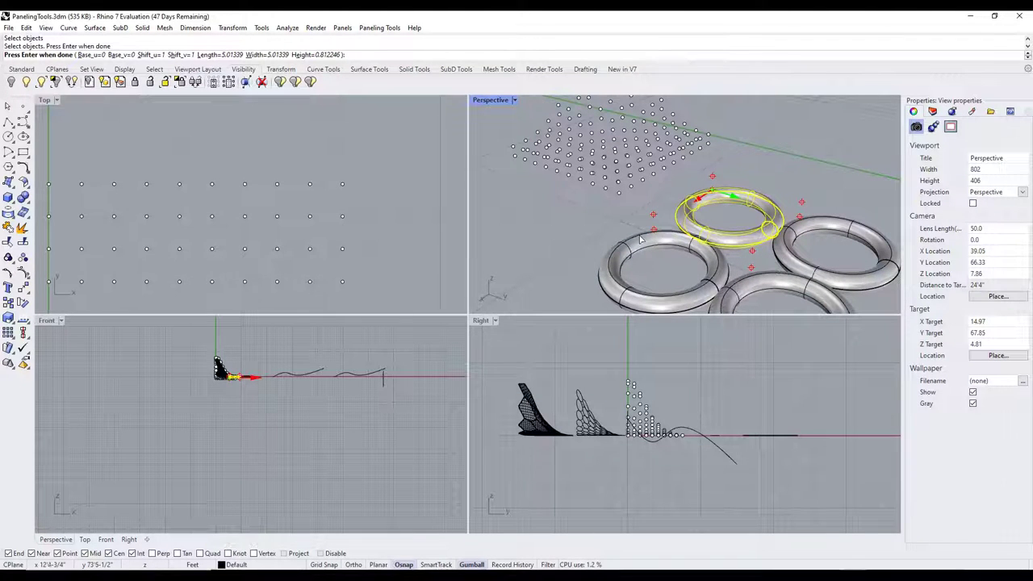
scroll(727, 243, "down", 3)
right_click_drag(728, 243, 706, 203)
Accept the torus paneling with base values of 0 and shift values of 1, and inspect the 3D panels up close.
key("Return")
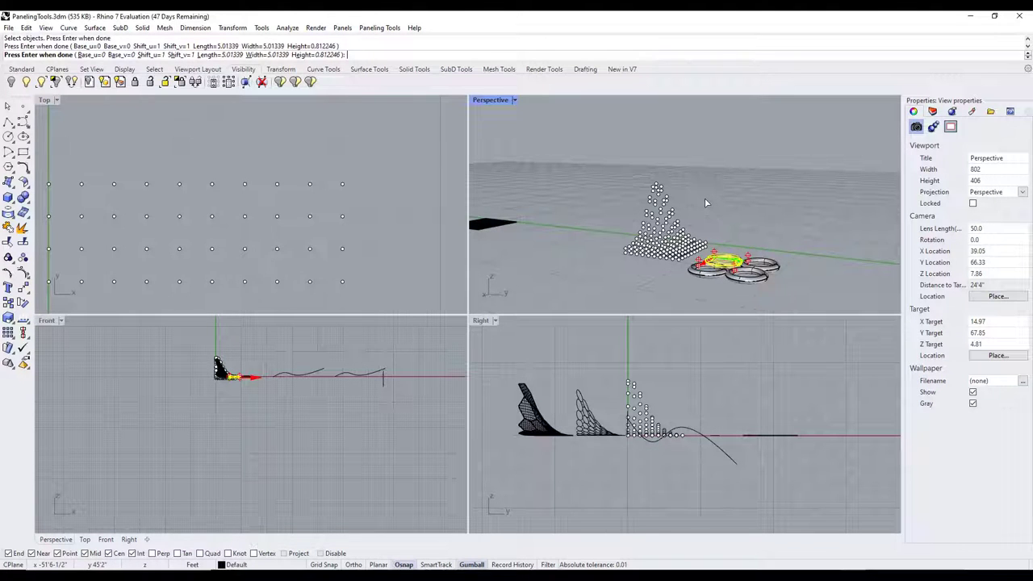
scroll(705, 198, "up", 3)
scroll(668, 252, "up", 5)
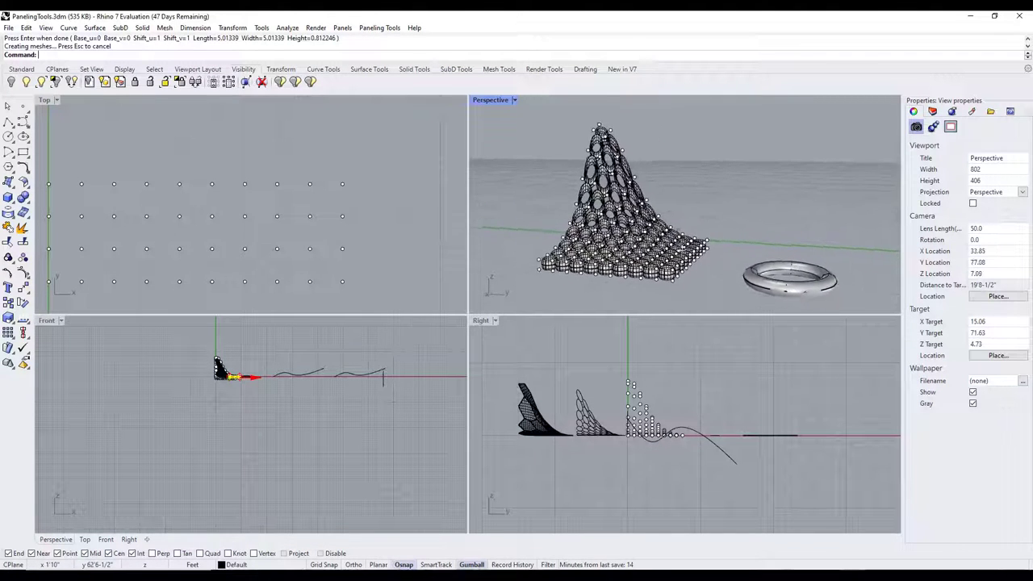
scroll(666, 254, "up", 4)
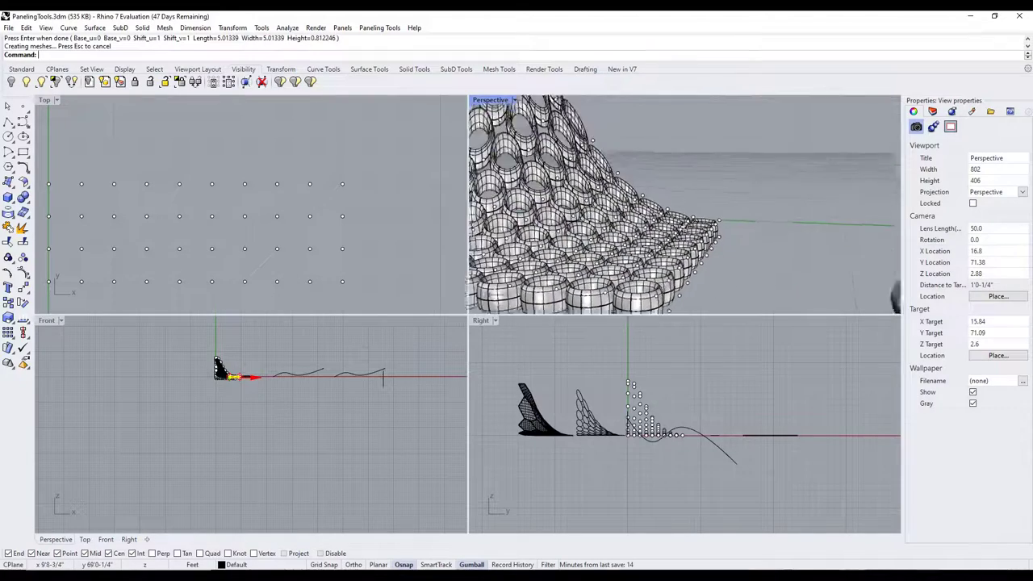
Select both bounding point grids and move them along the Y axis, clear of the torus panels and away from the torus module.
scroll(661, 242, "down", 3)
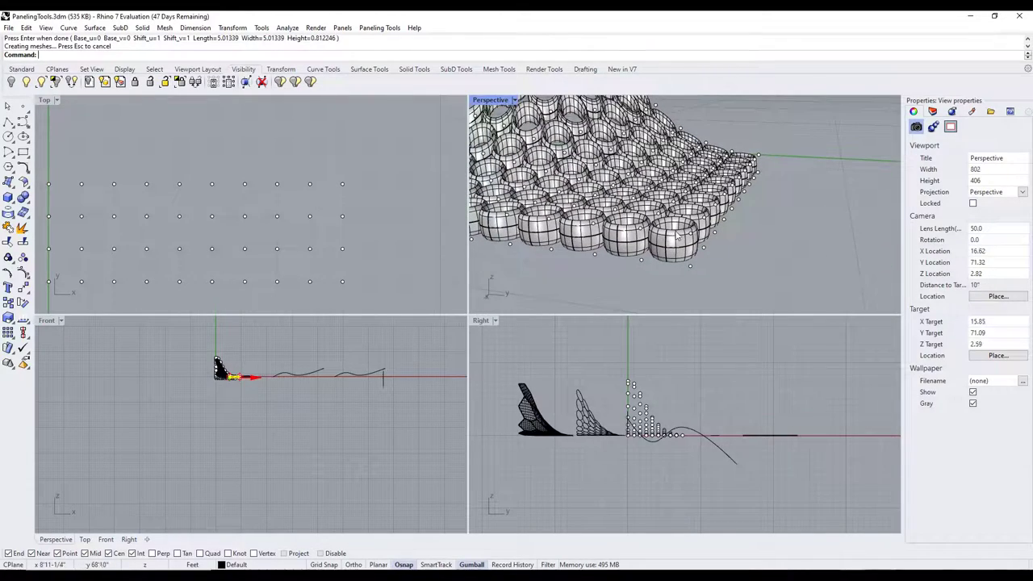
scroll(676, 247, "down", 5)
left_click(681, 218)
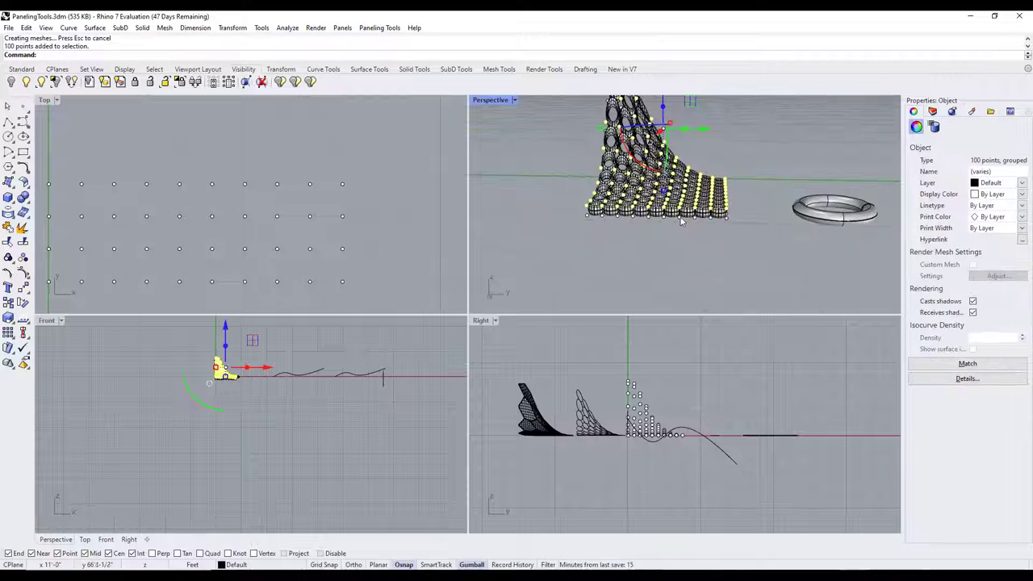
scroll(695, 217, "down", 3)
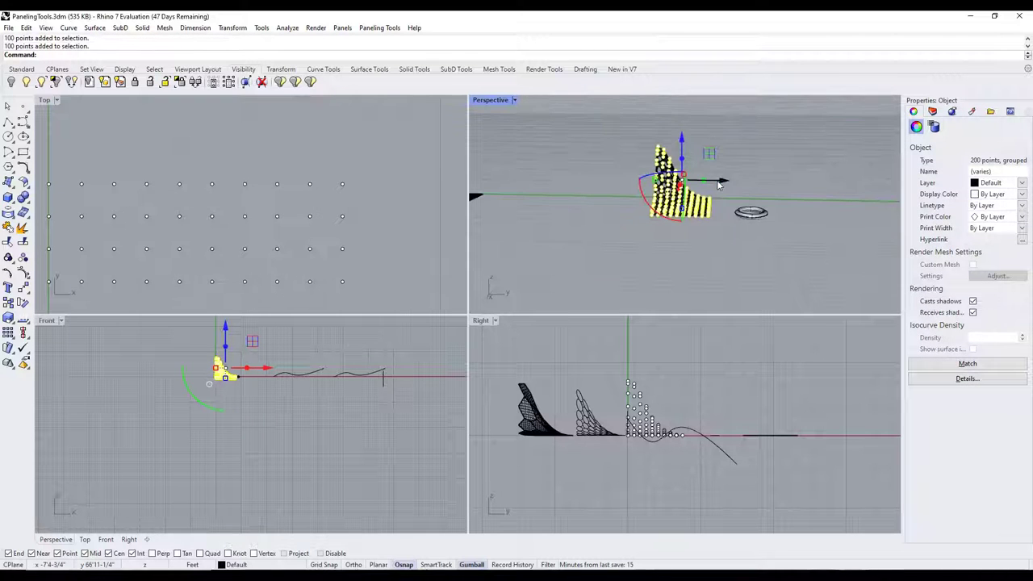
left_click_drag(717, 179, 599, 179)
key("alt")
left_click(691, 144)
Examine the torus paneling up close from several angles and select a single torus panel along its bottom edge.
scroll(664, 211, "up", 8)
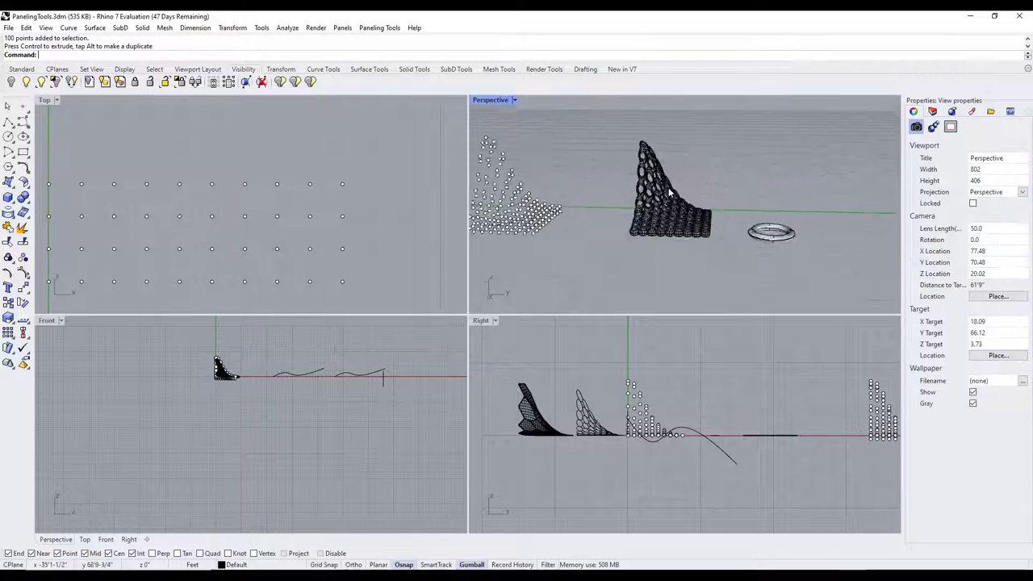
scroll(663, 212, "up", 3)
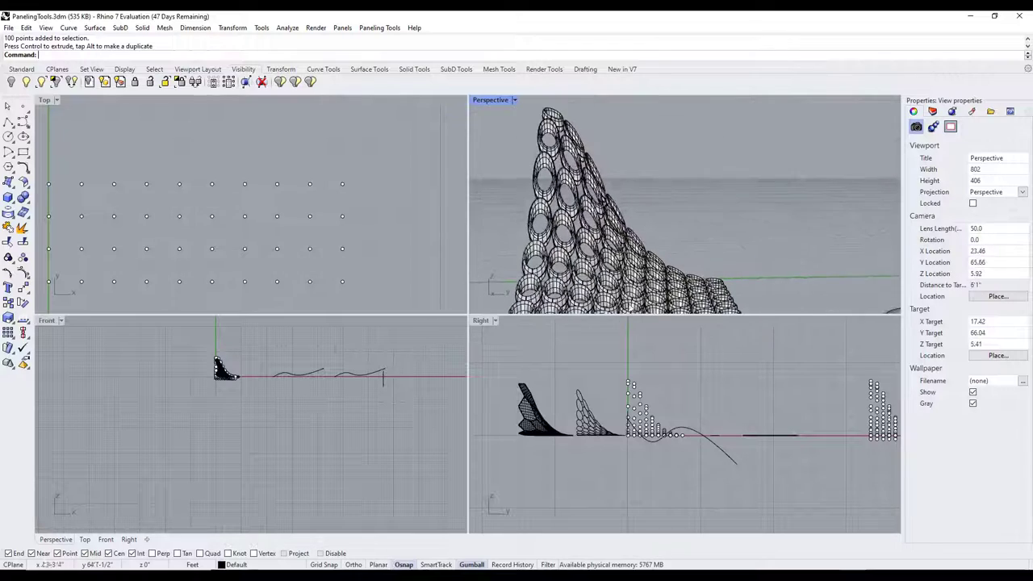
right_click_drag(663, 212, 670, 163, "shift")
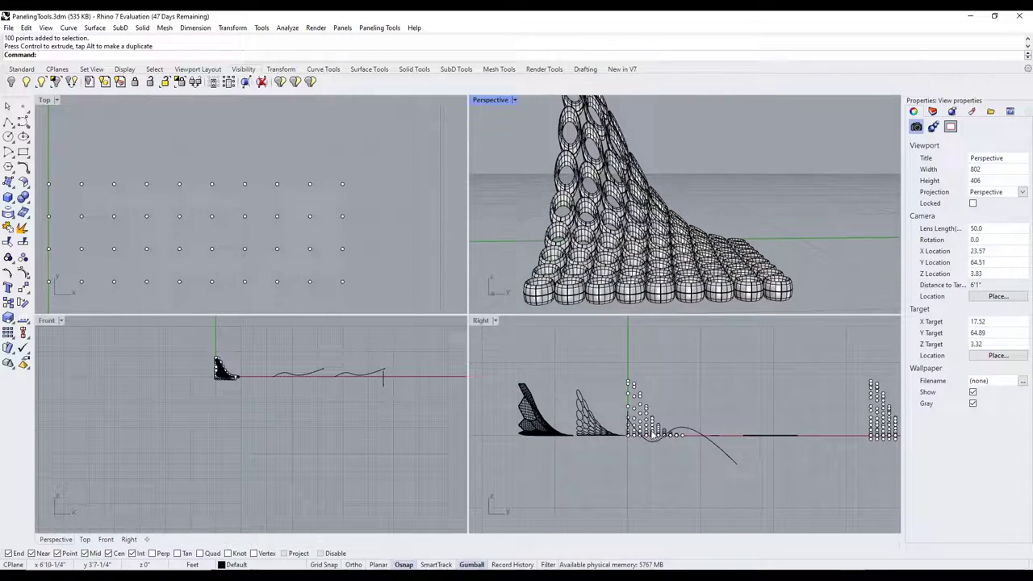
left_click(672, 293)
right_click_drag(672, 293, 632, 303)
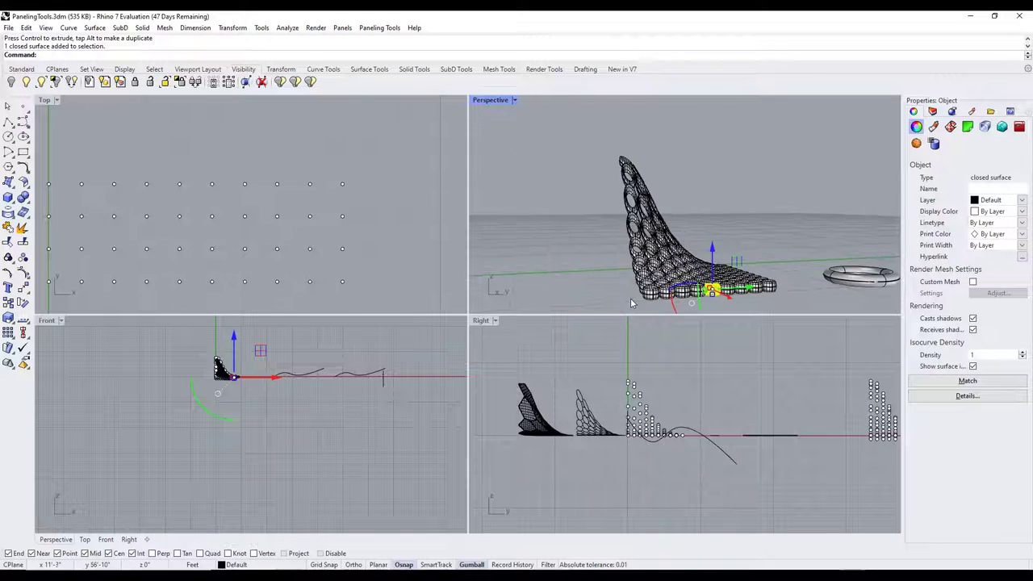
scroll(632, 304, "up", 2)
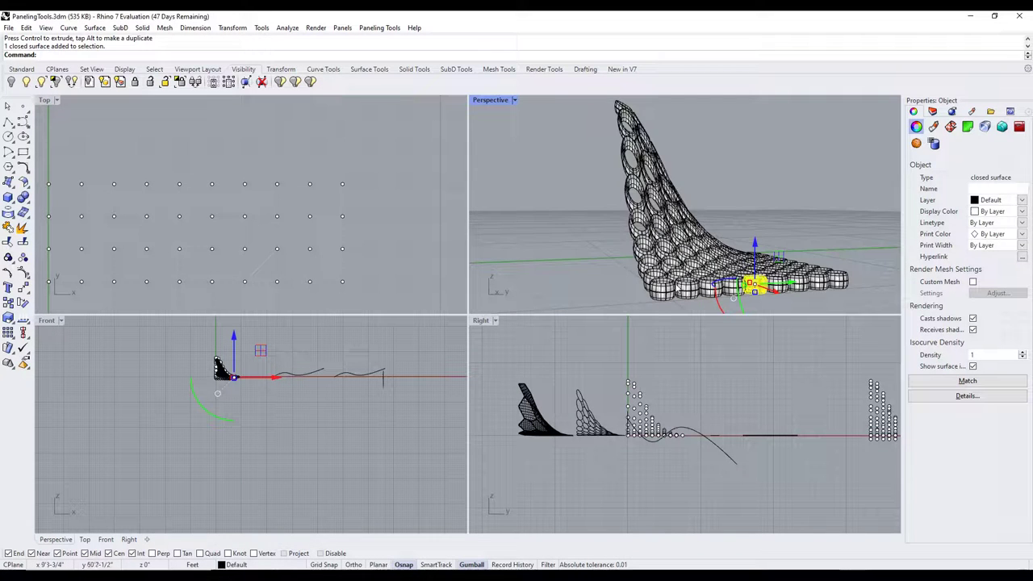
right_click_drag(678, 287, 798, 175)
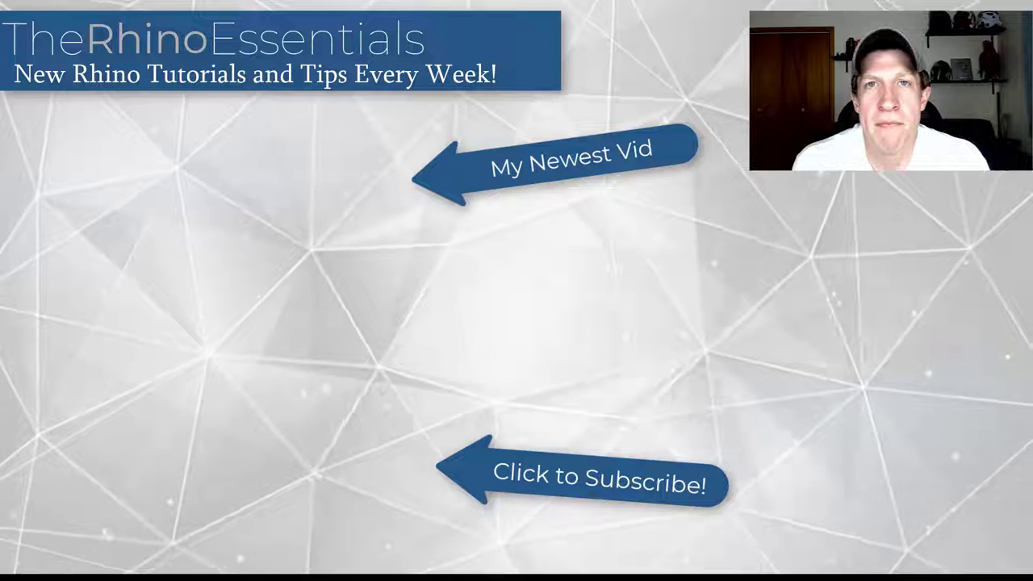